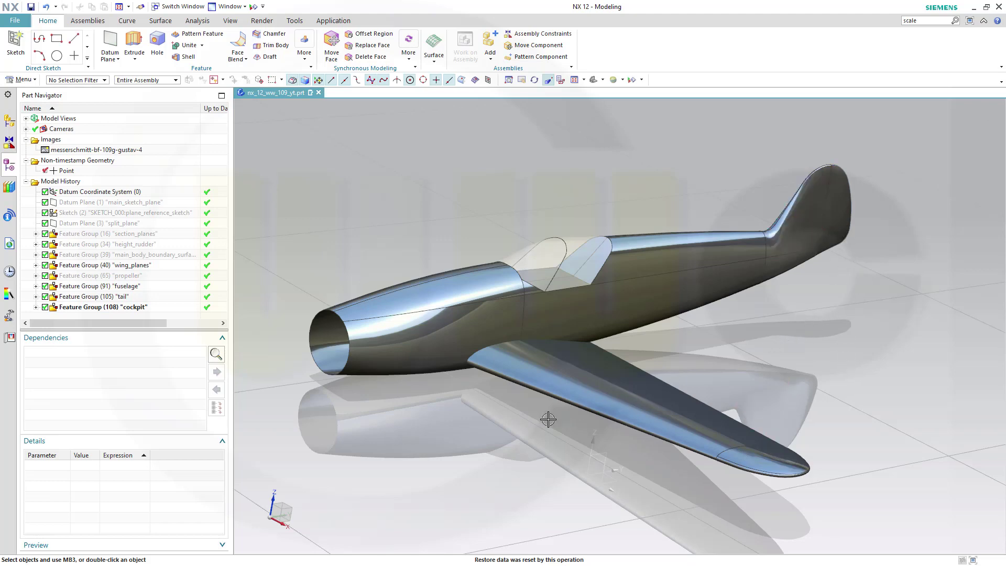
Trim the fuselage body with the main_sketch_plane datum, reversing direction to keep the other half.
mouse_move(483, 430)
middle_mouse_down()
mouse_move(497, 431)
mouse_move(493, 422)
middle_mouse_up()
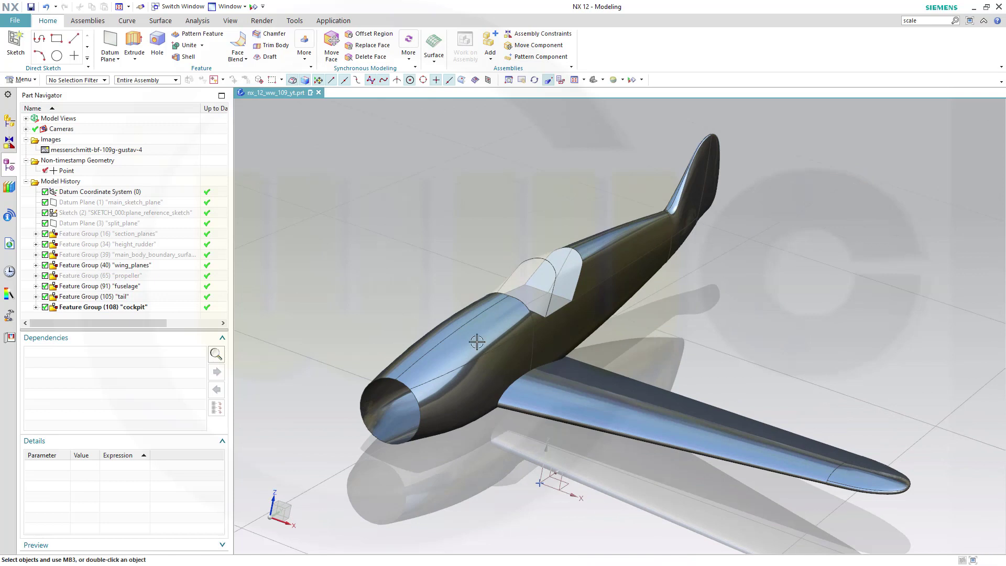
left_click(271, 46)
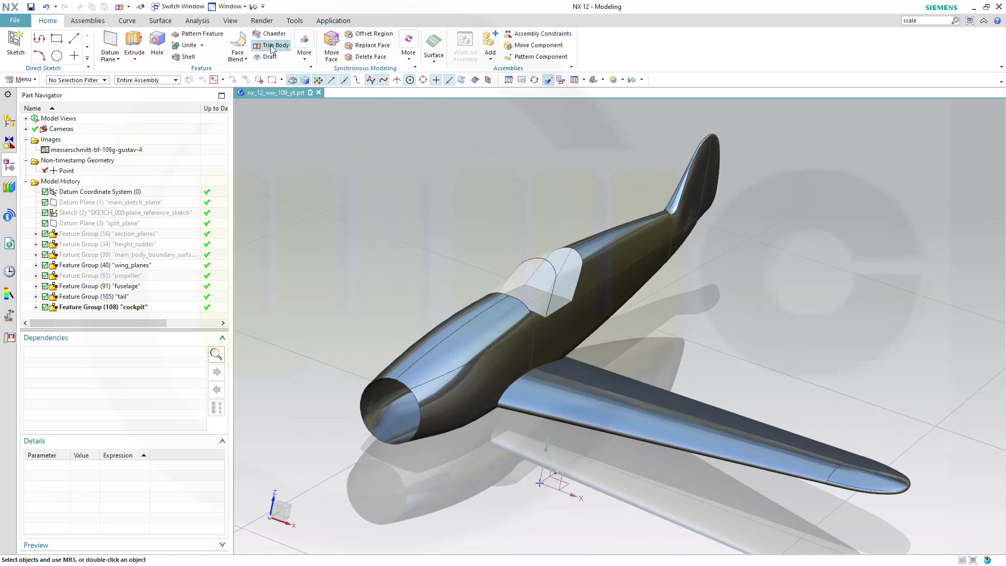
left_click(452, 367)
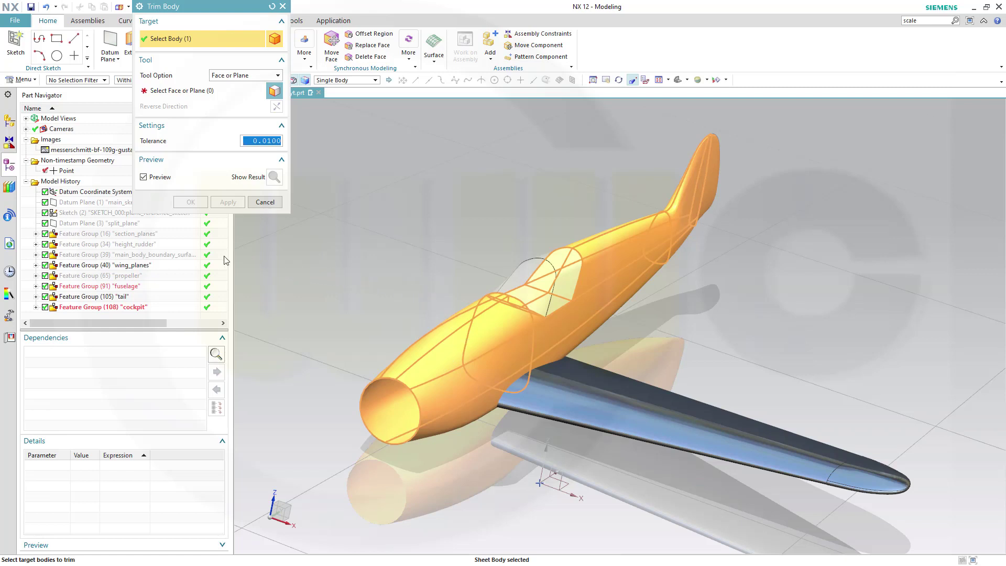
left_click(99, 205)
middle_click(100, 205)
left_click(82, 202)
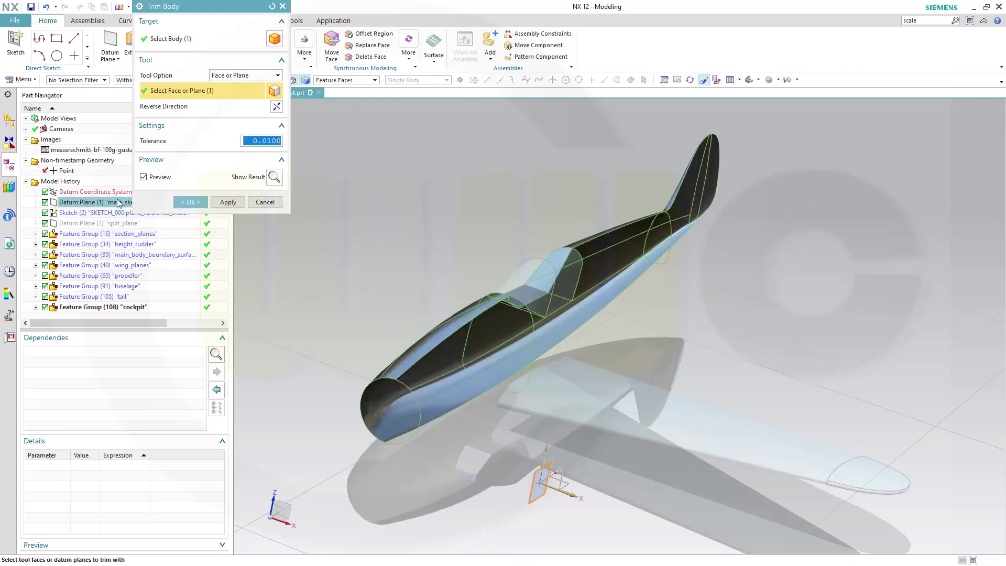
left_click(276, 106)
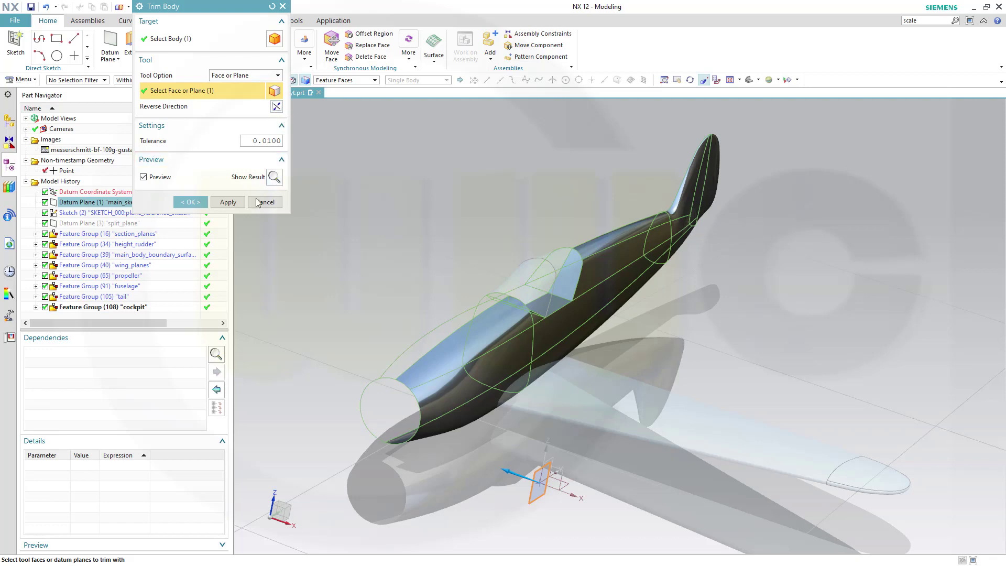
left_click(190, 202)
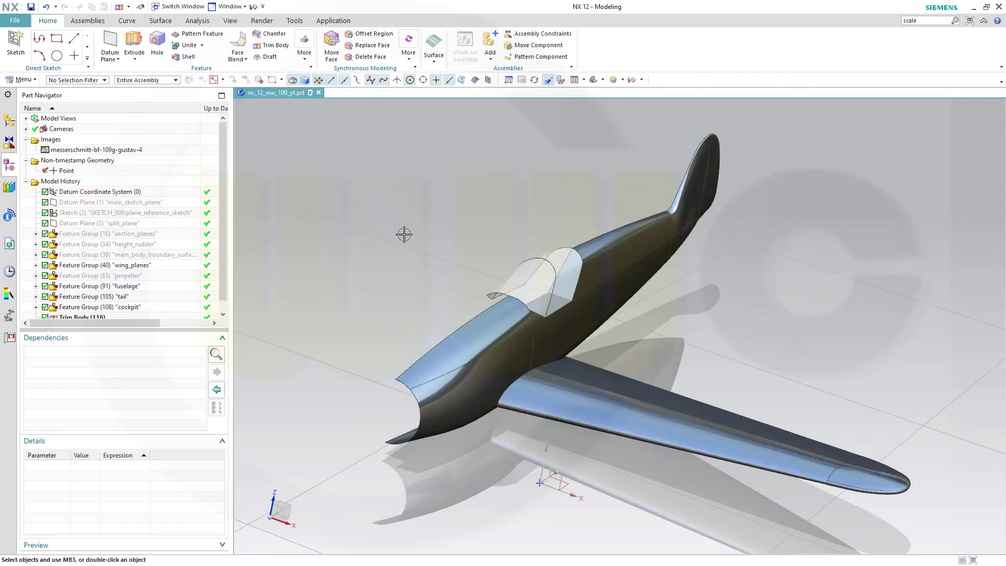
middle_click_drag(418, 238, 379, 231)
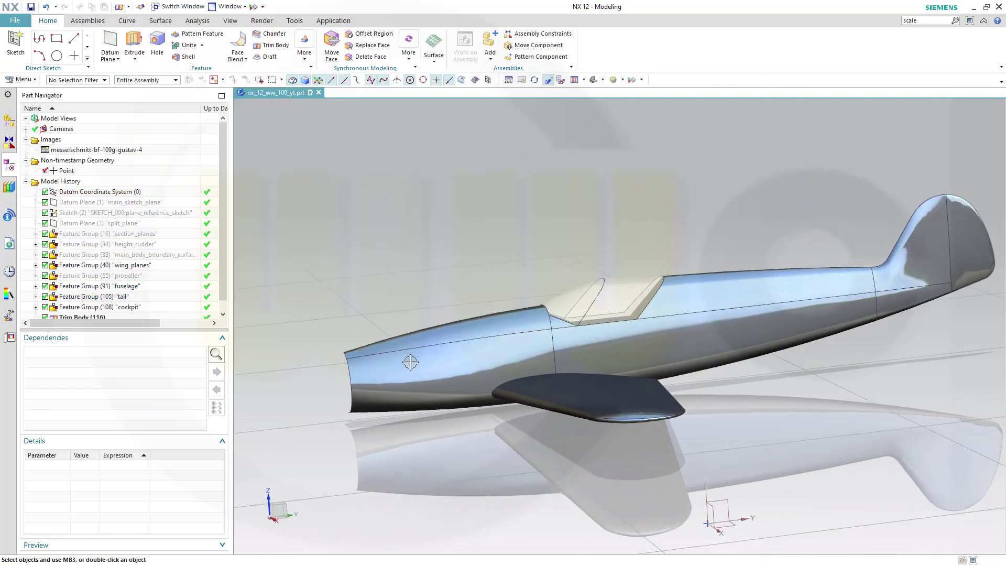
mouse_move(404, 359)
middle_mouse_down()
mouse_move(412, 346)
mouse_move(405, 356)
middle_mouse_up()
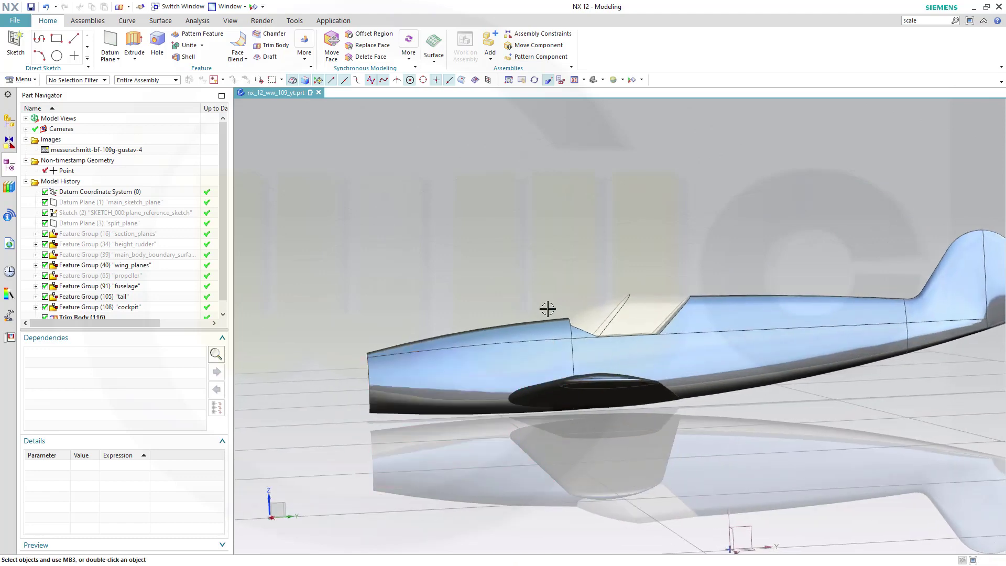
middle_click_drag(547, 315, 559, 324)
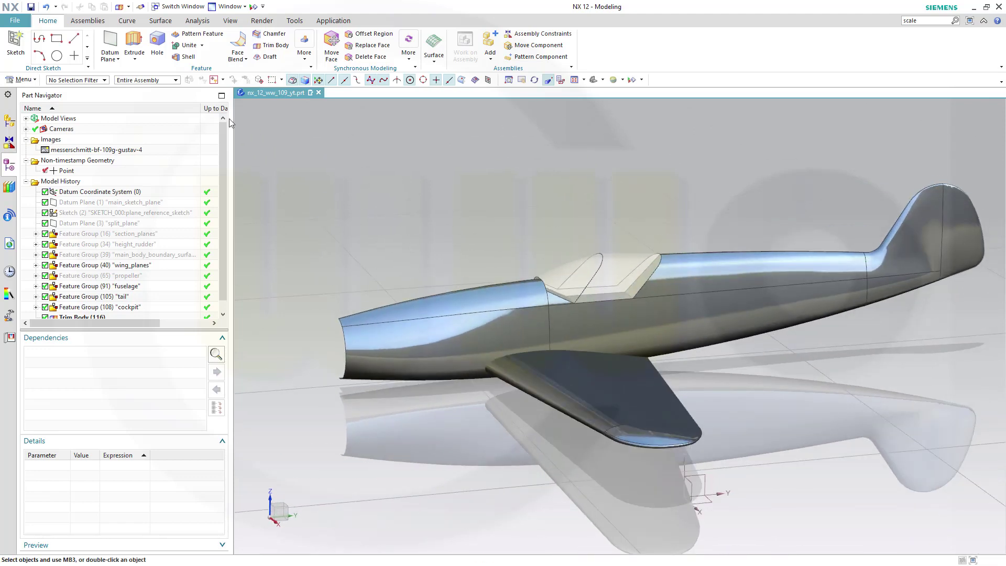
Use Move Object to lift the wing sheet body 100 along ZC.
left_click(32, 81)
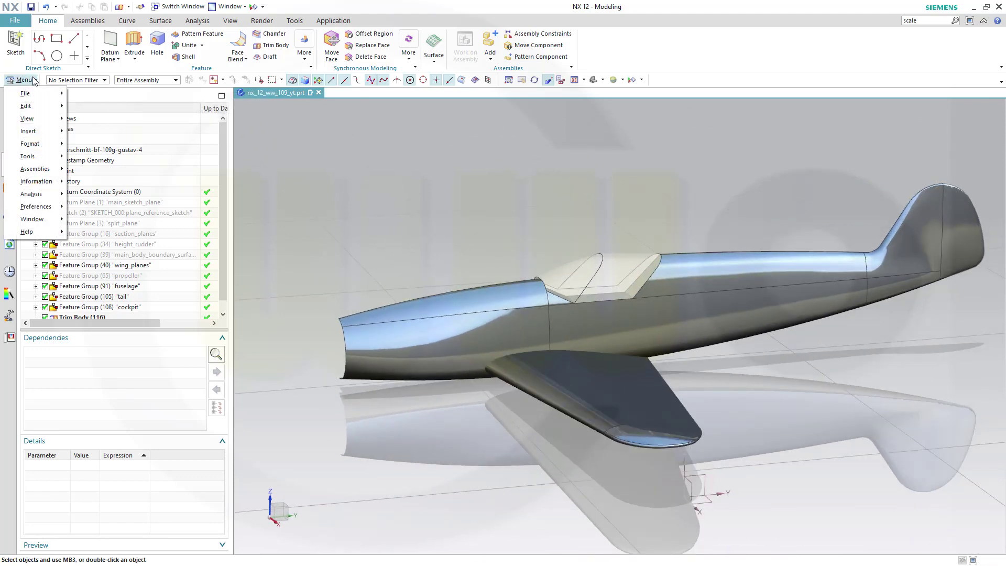
mouse_move(39, 103)
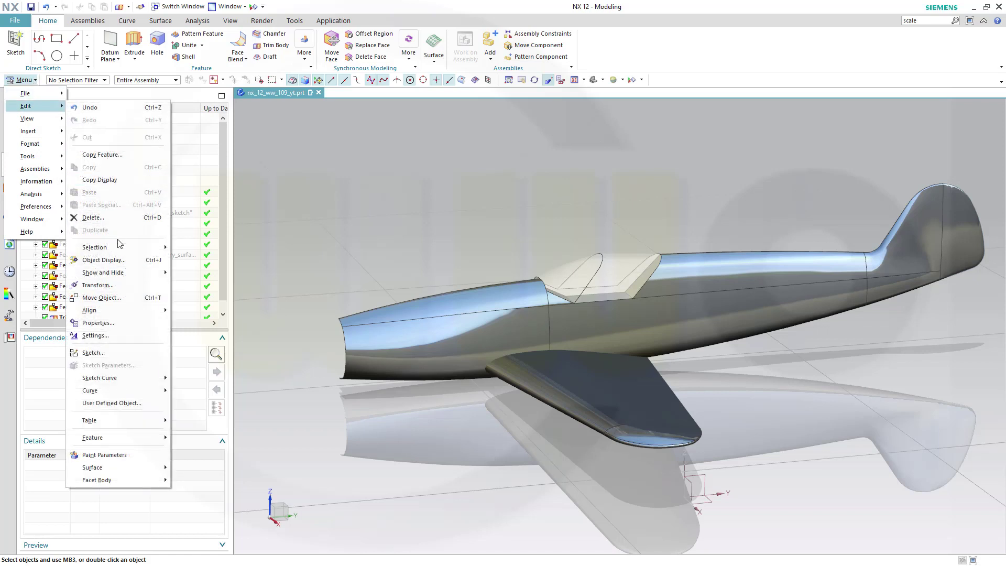
left_click(100, 298)
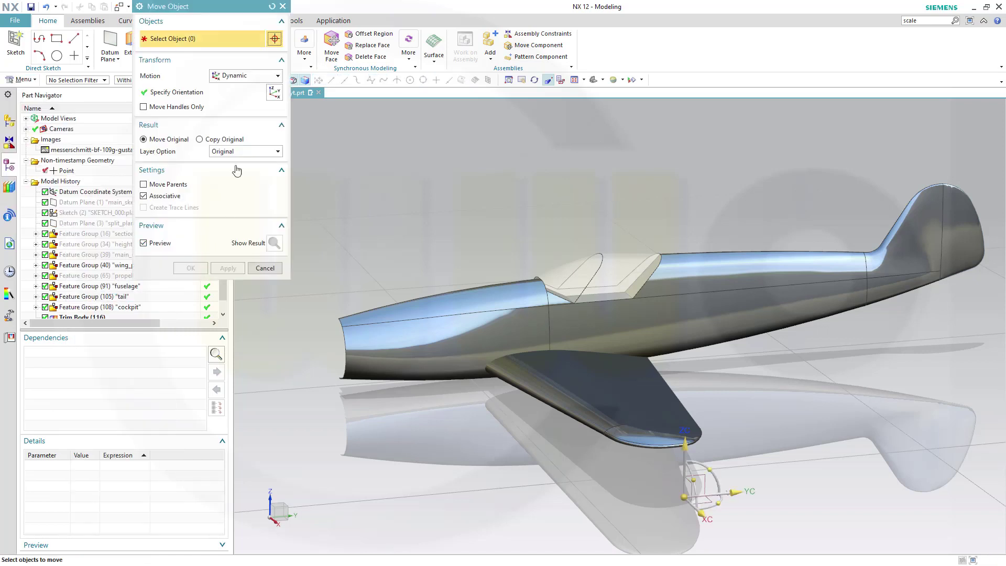
left_click(596, 372)
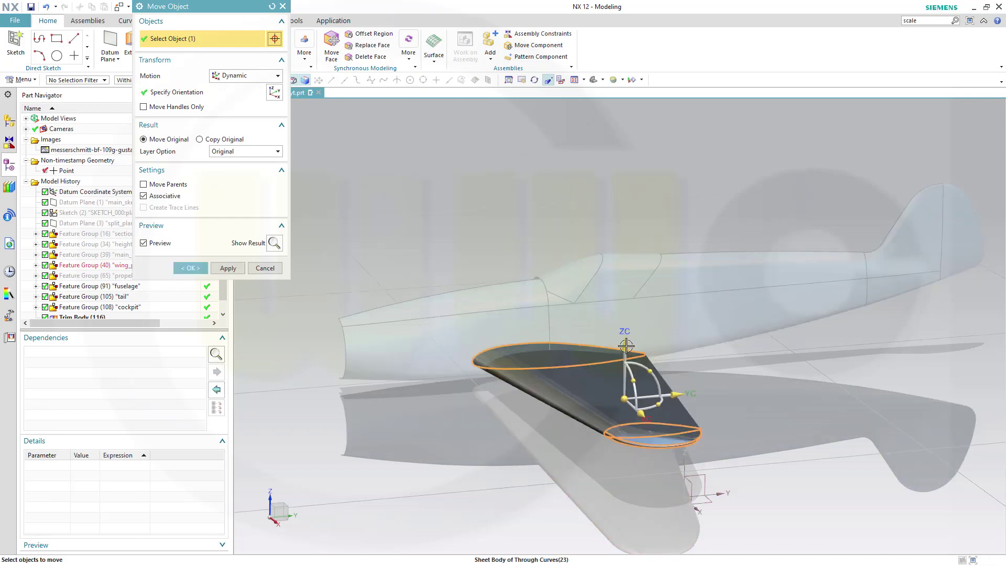
left_click(623, 340)
type("100")
key("Return")
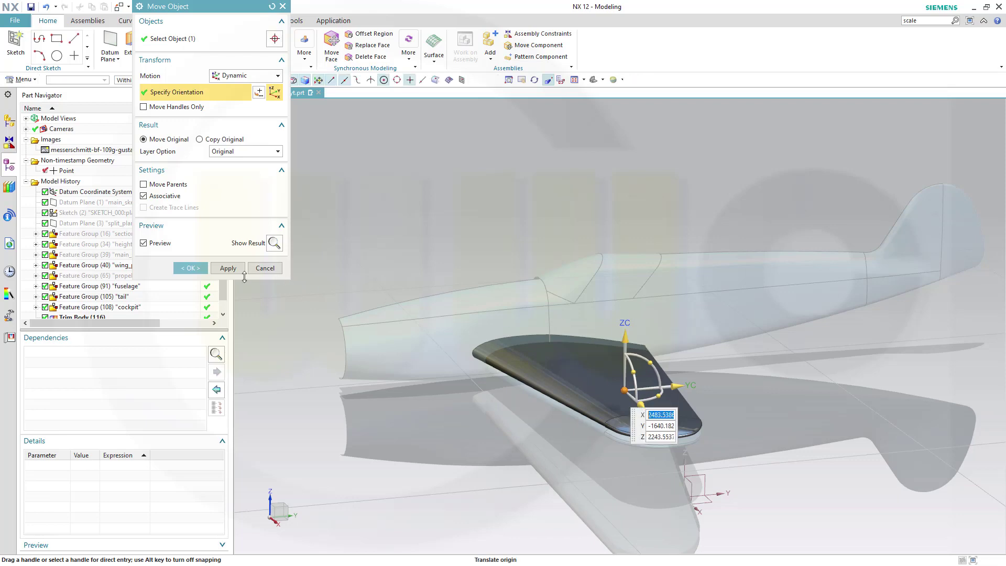
left_click(189, 268)
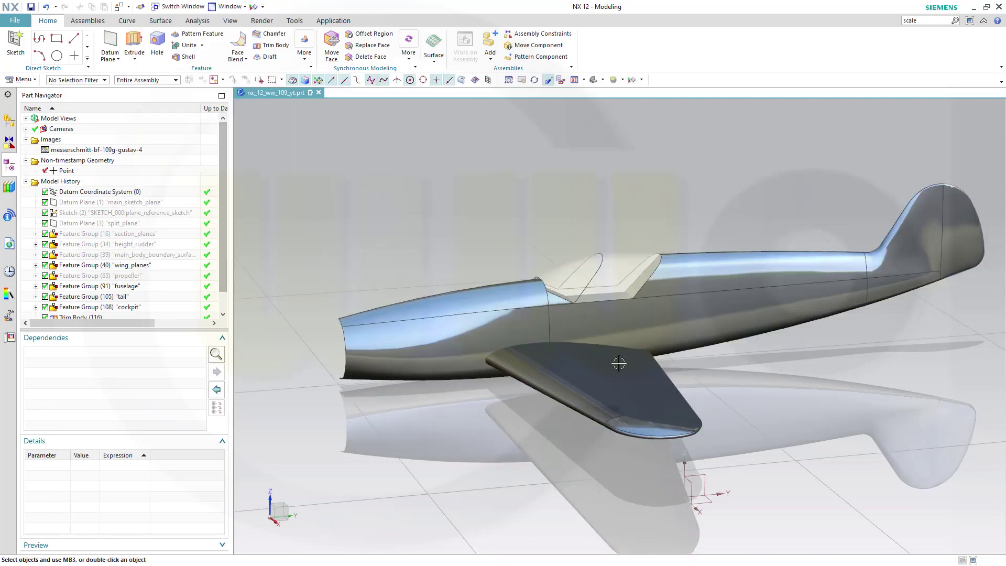
middle_click_drag(847, 377, 857, 381)
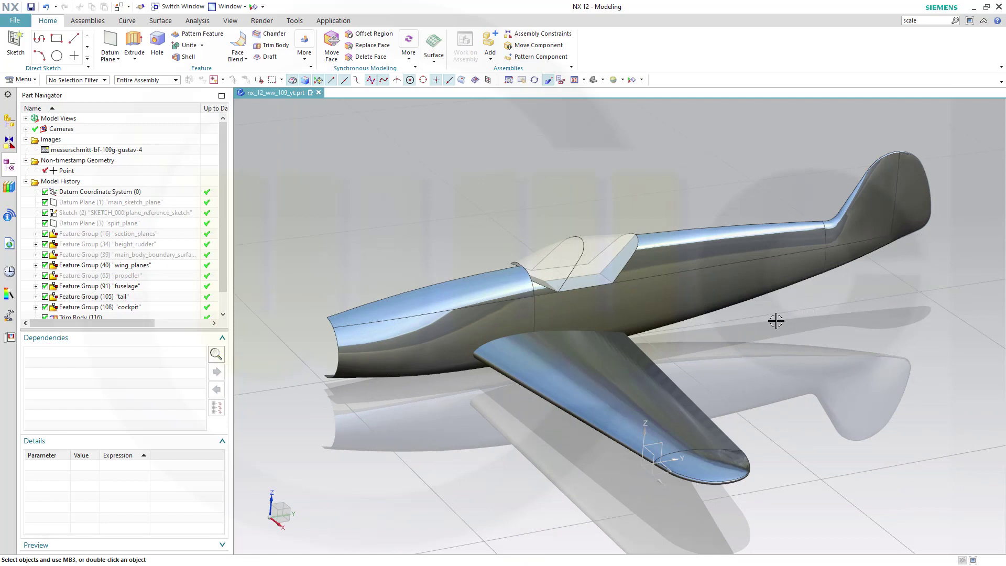
left_click(577, 371)
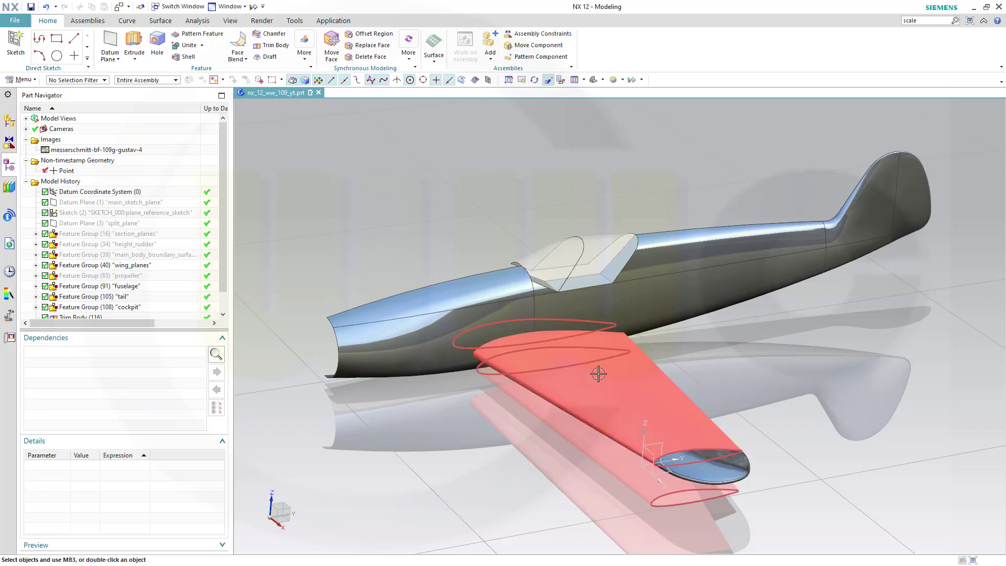
key("Escape")
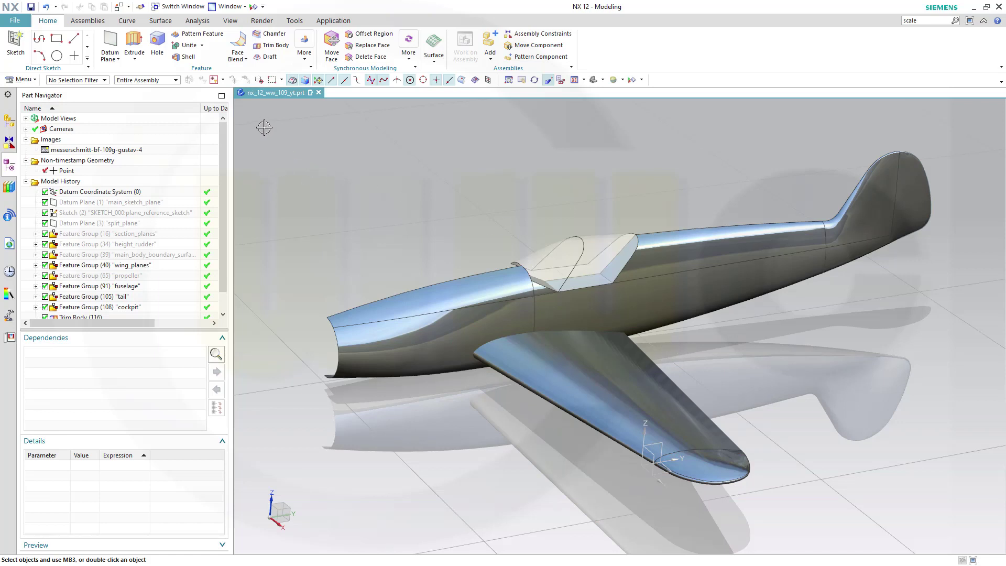
Extract a Body-type copy of the wing sheet body with Extract Geometry.
left_click(305, 58)
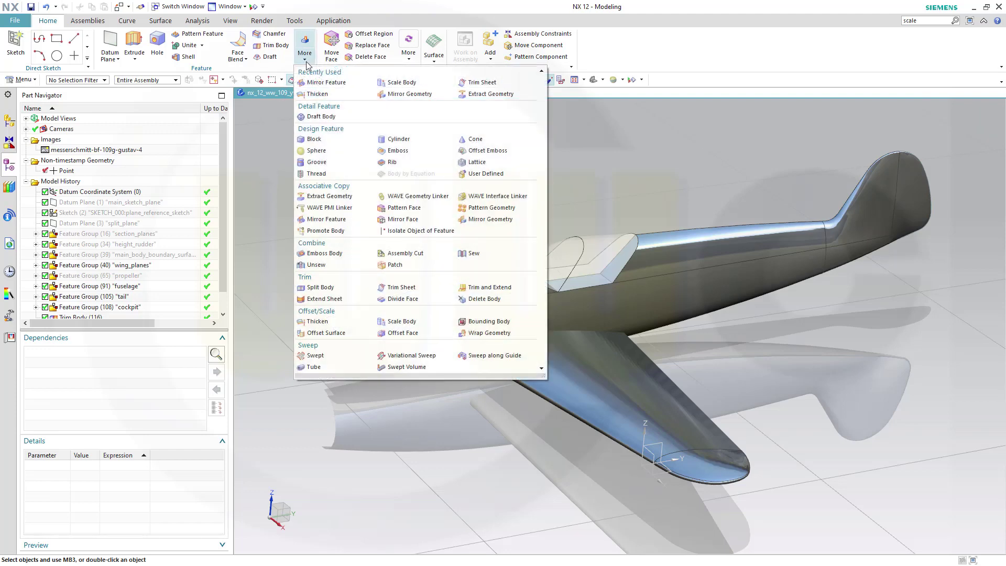
left_click(332, 195)
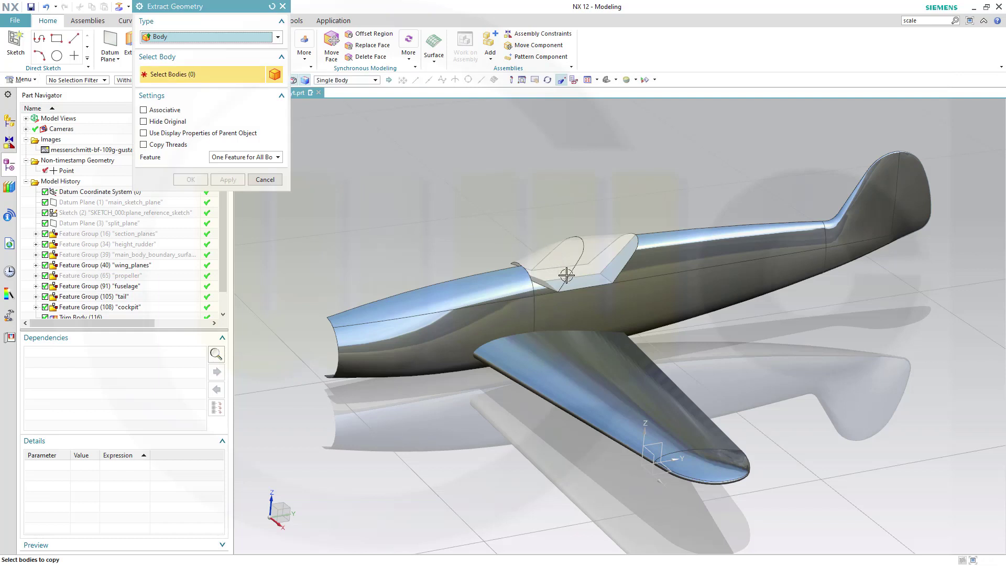
left_click(604, 367)
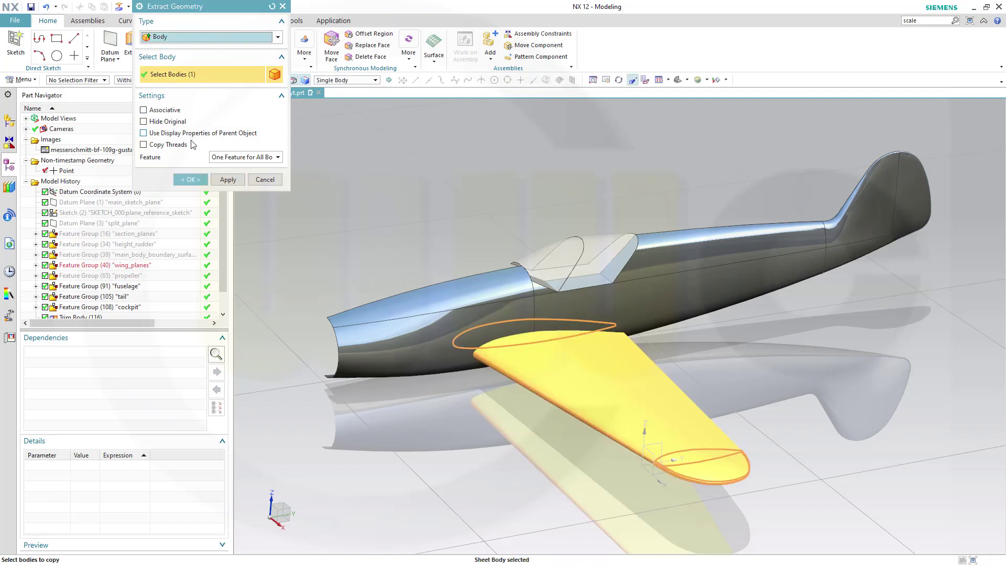
left_click(190, 180)
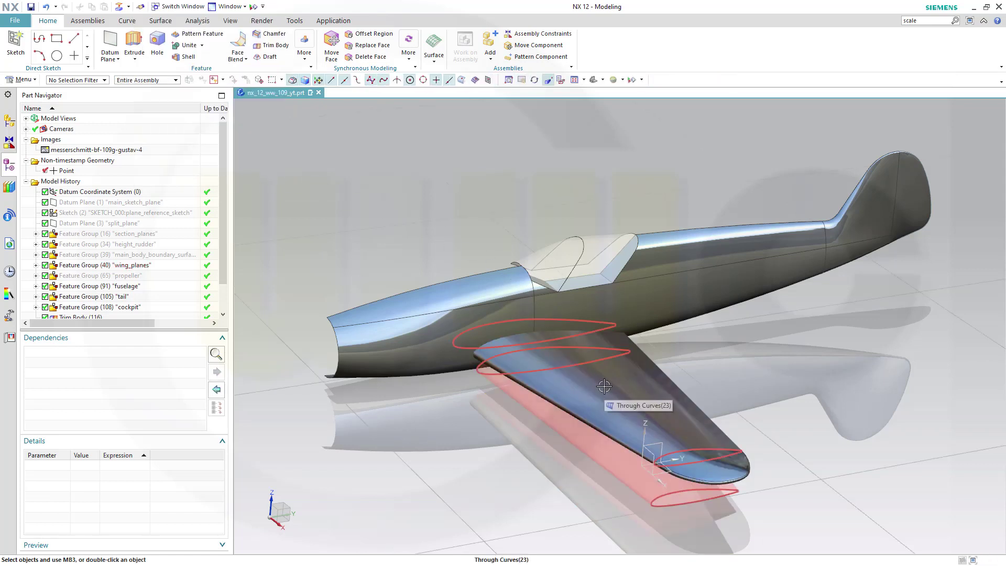
left_click(604, 386)
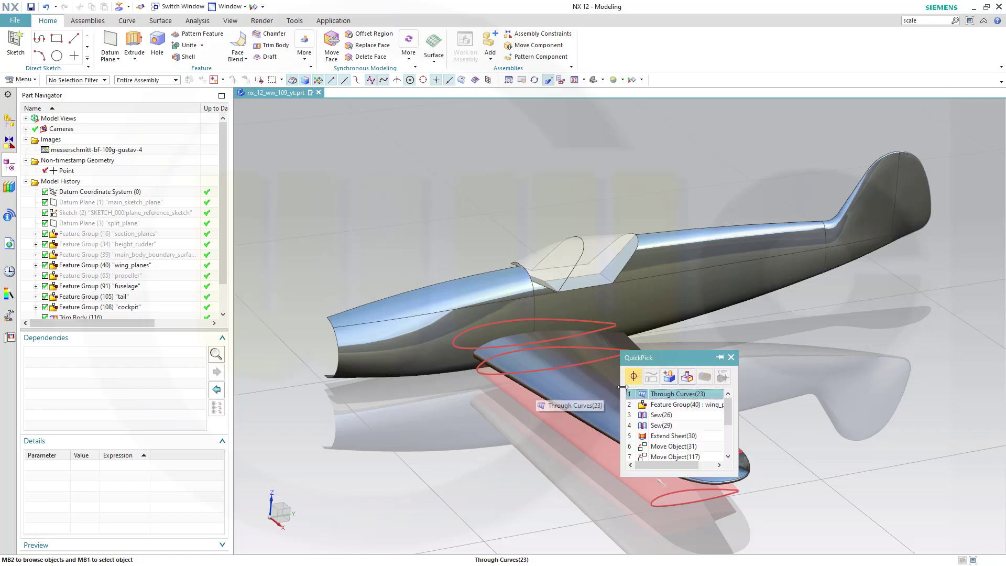
scroll(681, 419, "down", 1)
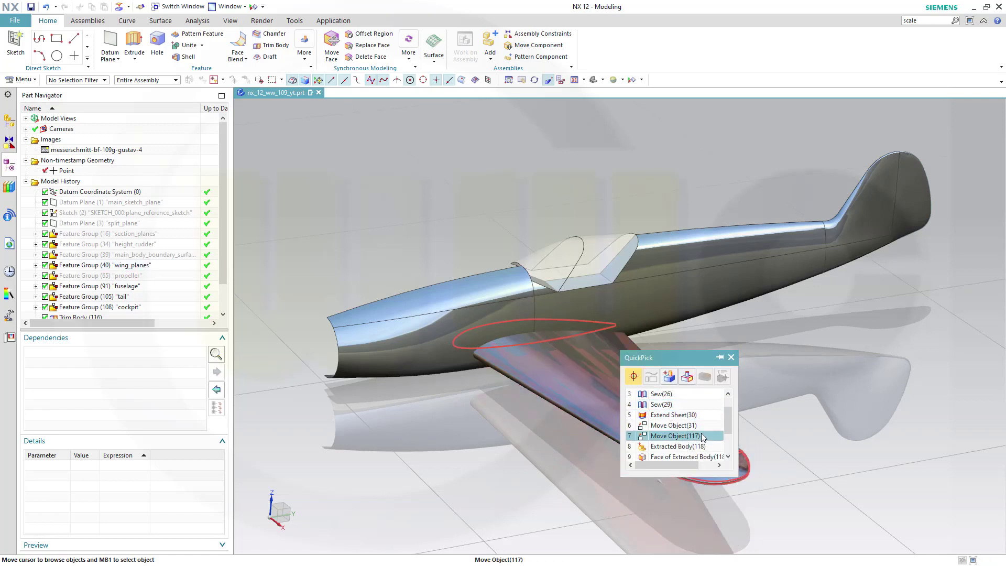
left_click(705, 455)
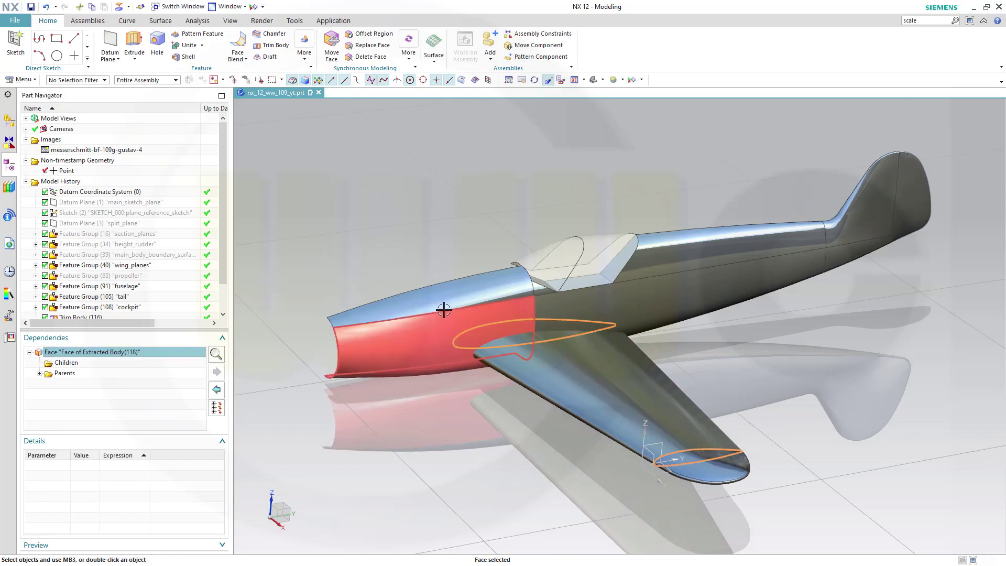
key("Escape")
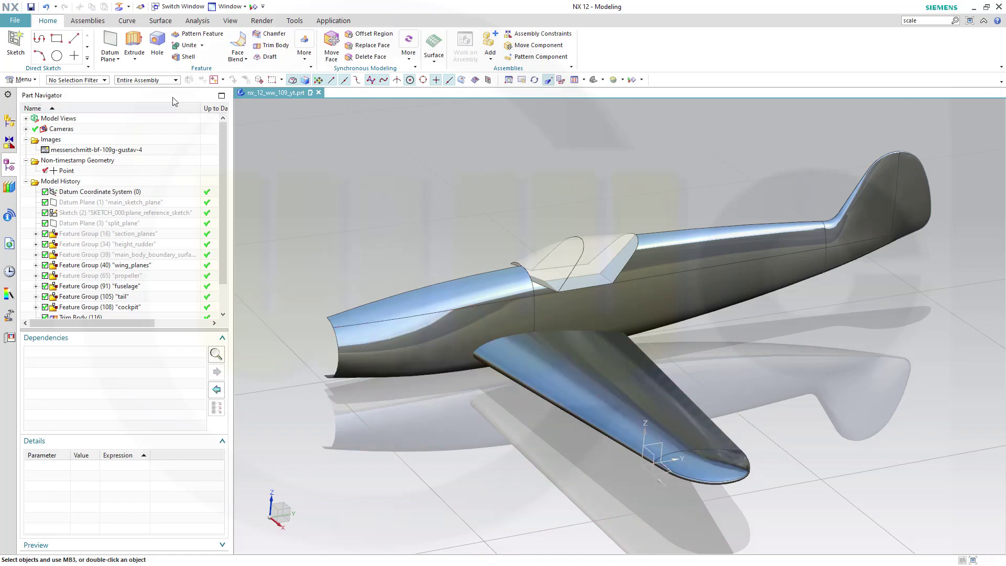
Drag the newer extracted wing sheet up and back to the tail, checking it in Right view.
left_click(129, 7)
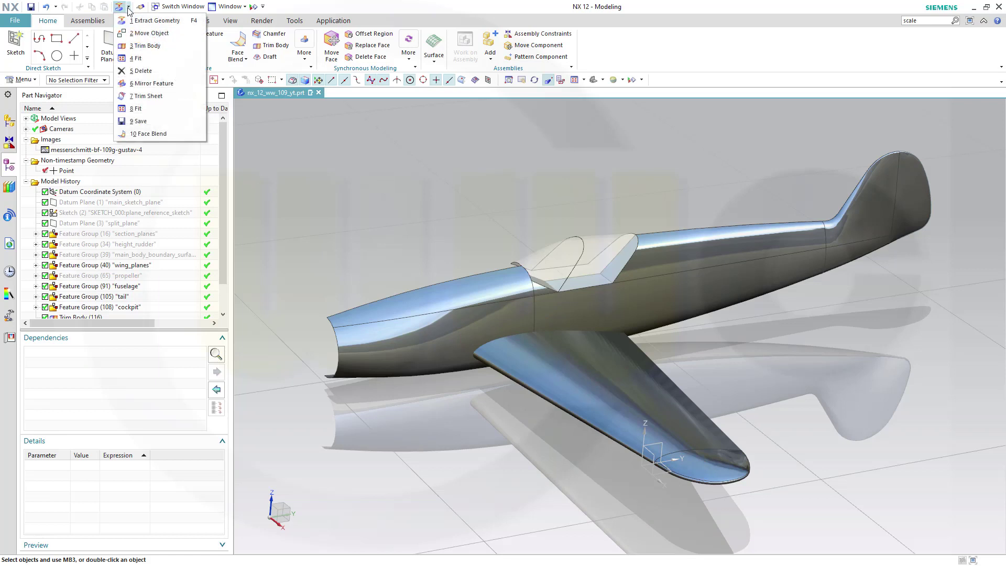
left_click(149, 33)
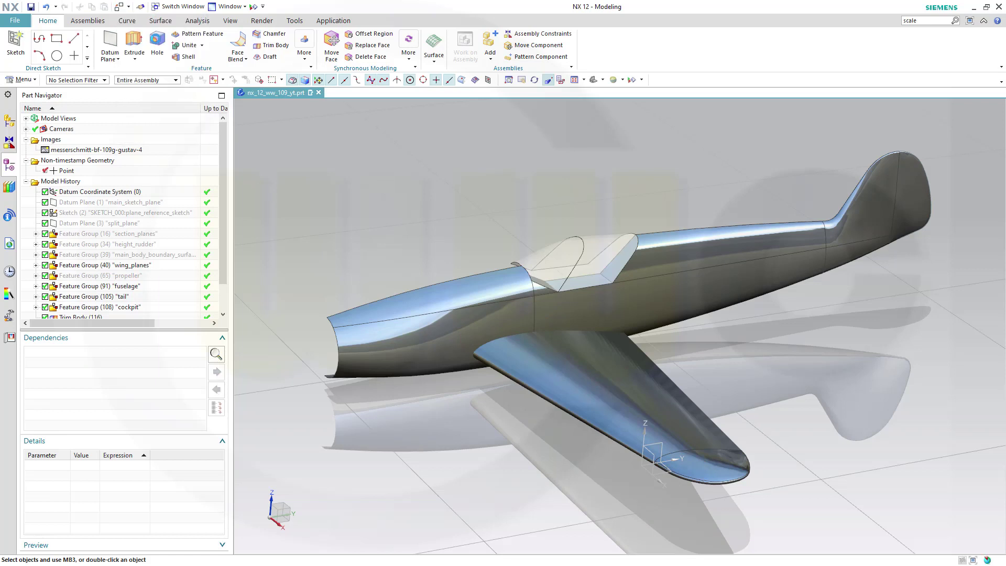
left_click(611, 389)
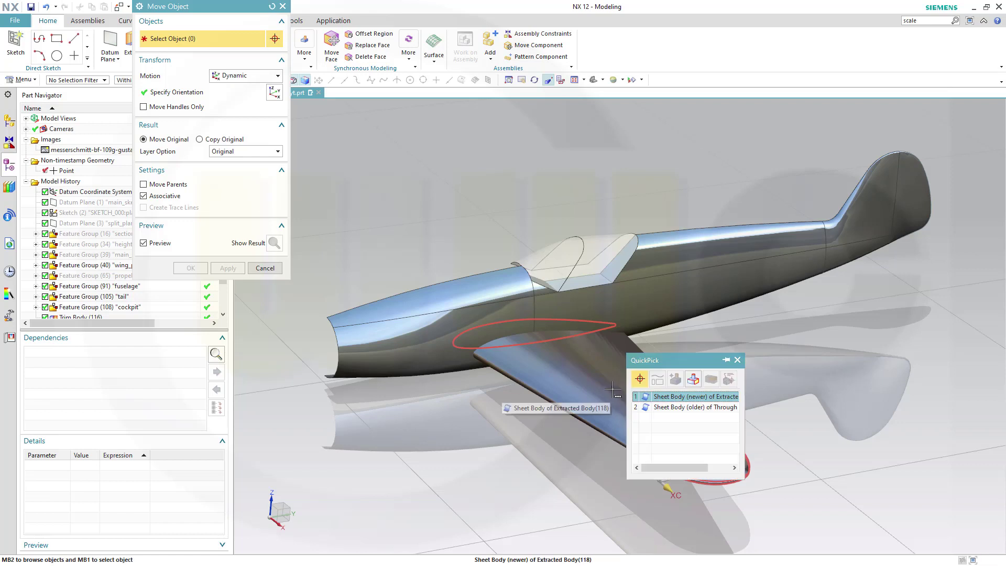
left_click(679, 407)
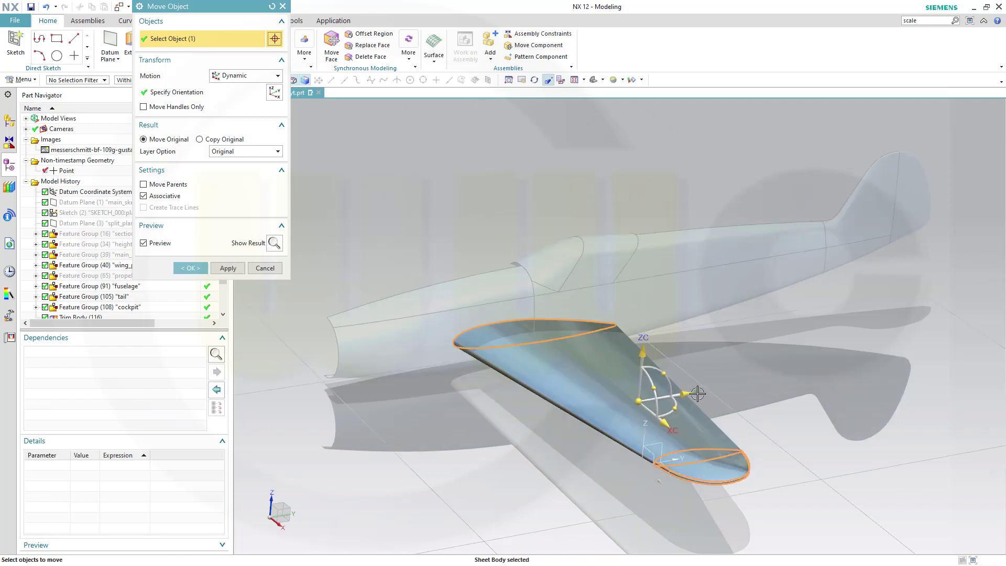
left_click_drag(696, 393, 1002, 291)
key("ctrl+alt+r")
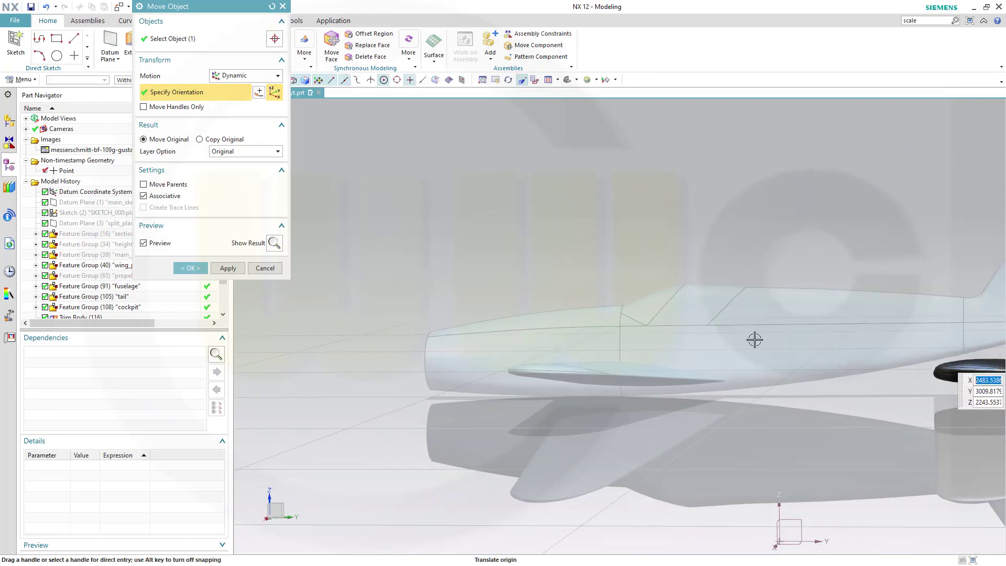
scroll(597, 407, "down", 3)
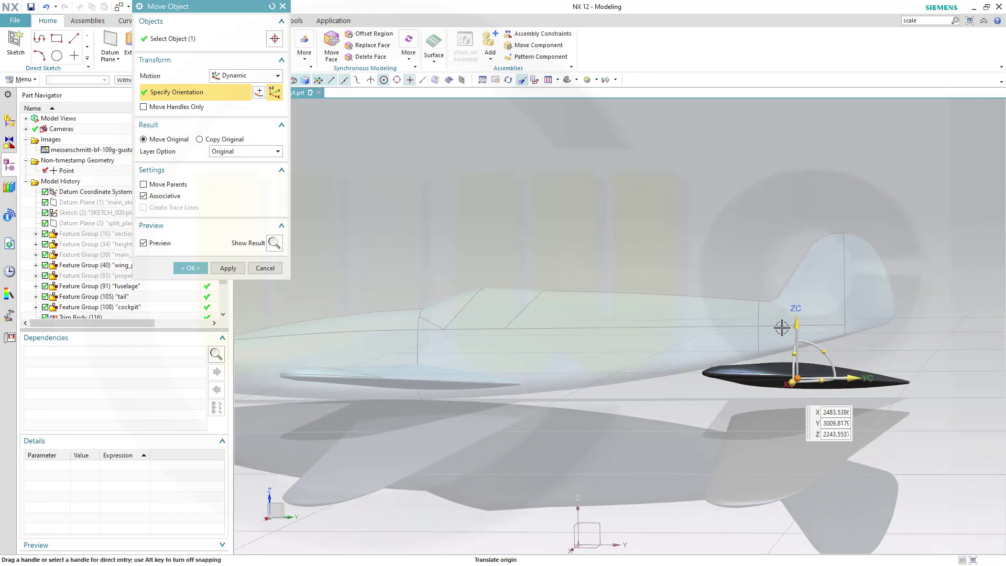
left_click_drag(797, 319, 810, 257)
left_click_drag(862, 307, 912, 302)
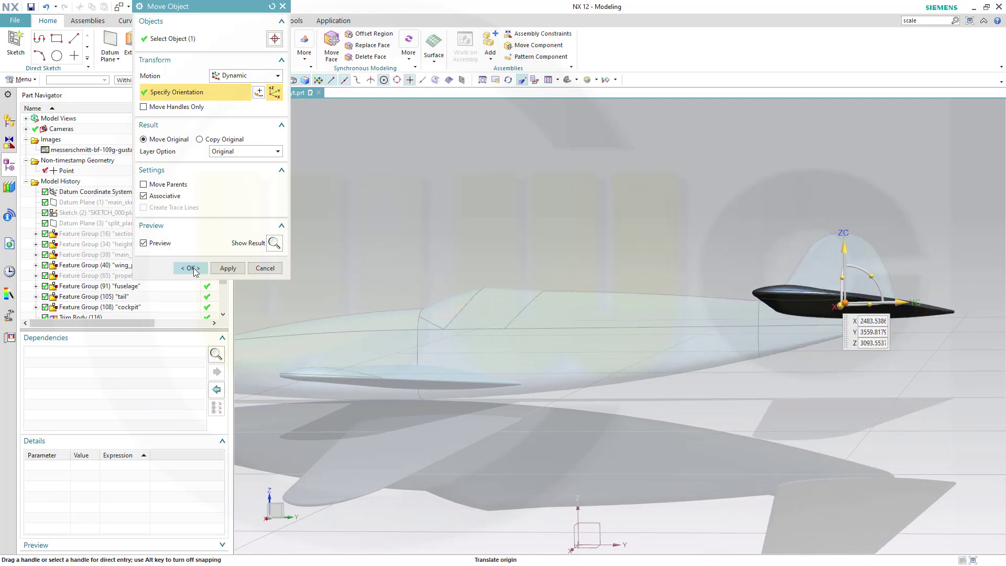
left_click(190, 267)
middle_click_drag(389, 312, 427, 310)
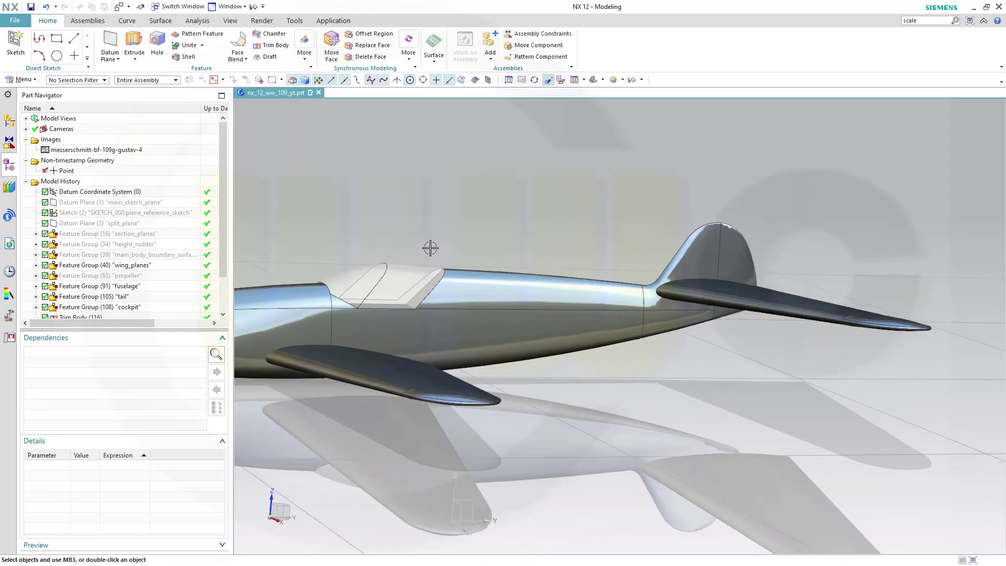
Start a Scale Body operation on the tail stabilizer sheet body.
left_click(305, 62)
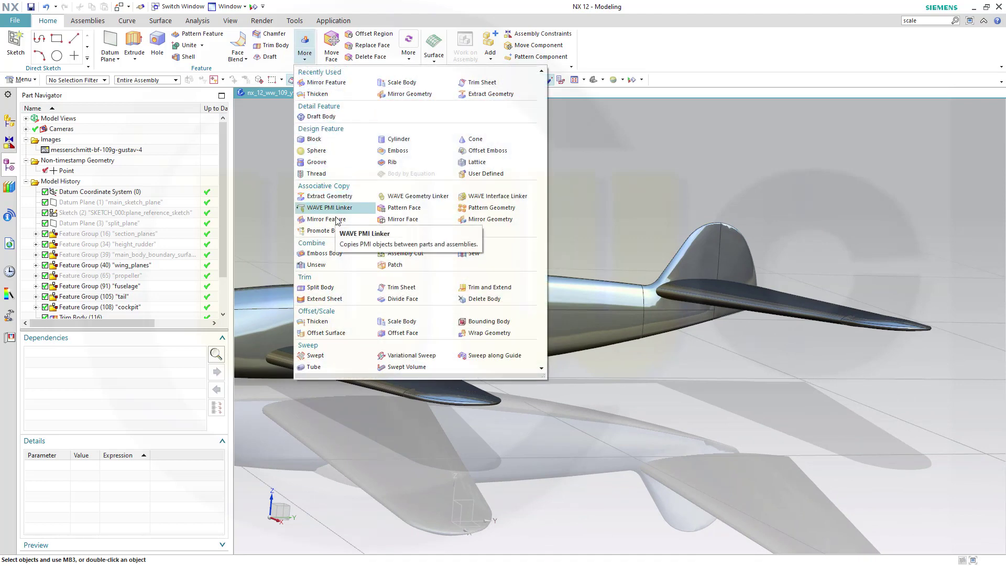
left_click(400, 321)
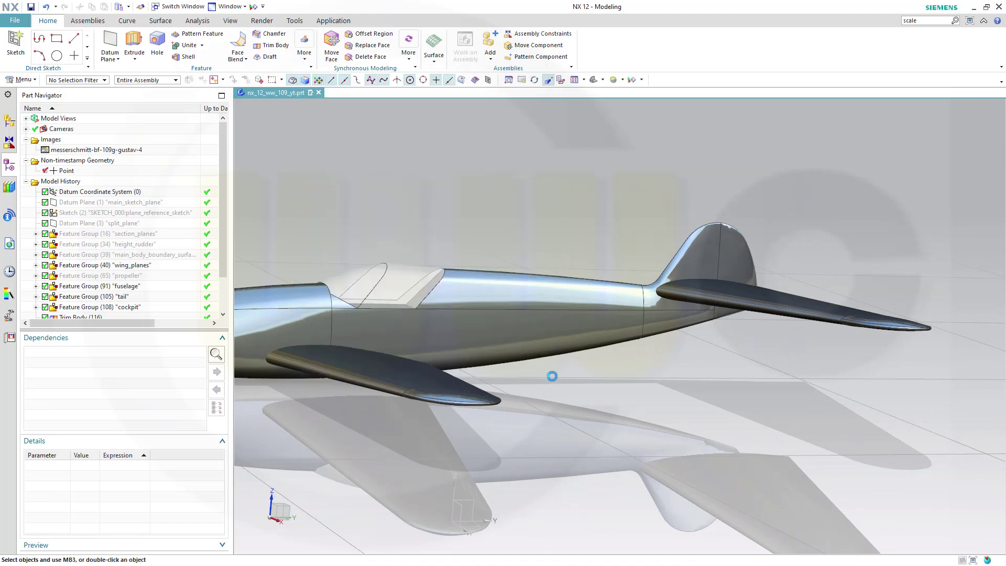
left_click(706, 311)
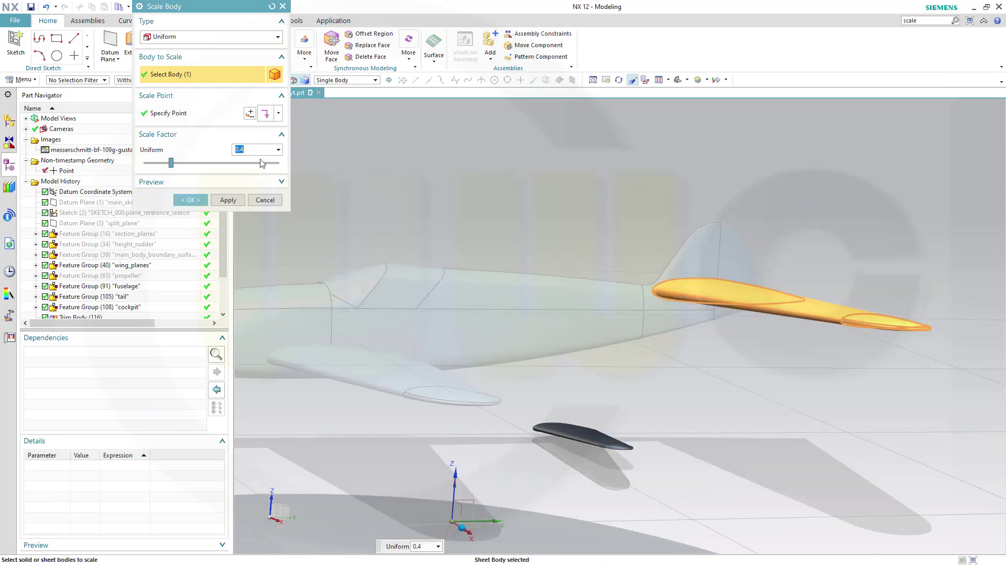
Apply the 0.4 scale, then drag the small stabilizer up and back below the tail fin.
left_click(190, 199)
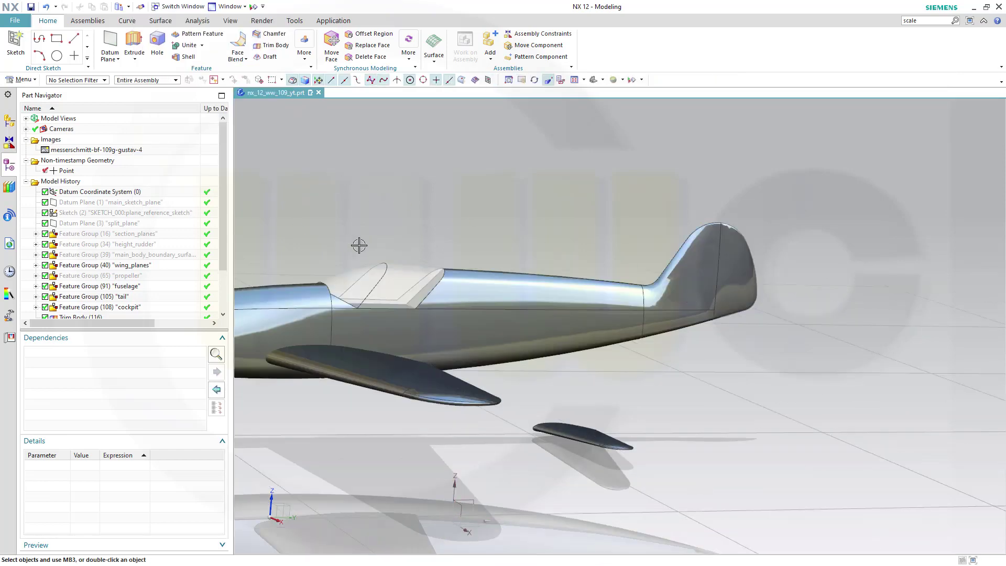
middle_click_drag(596, 416, 596, 404)
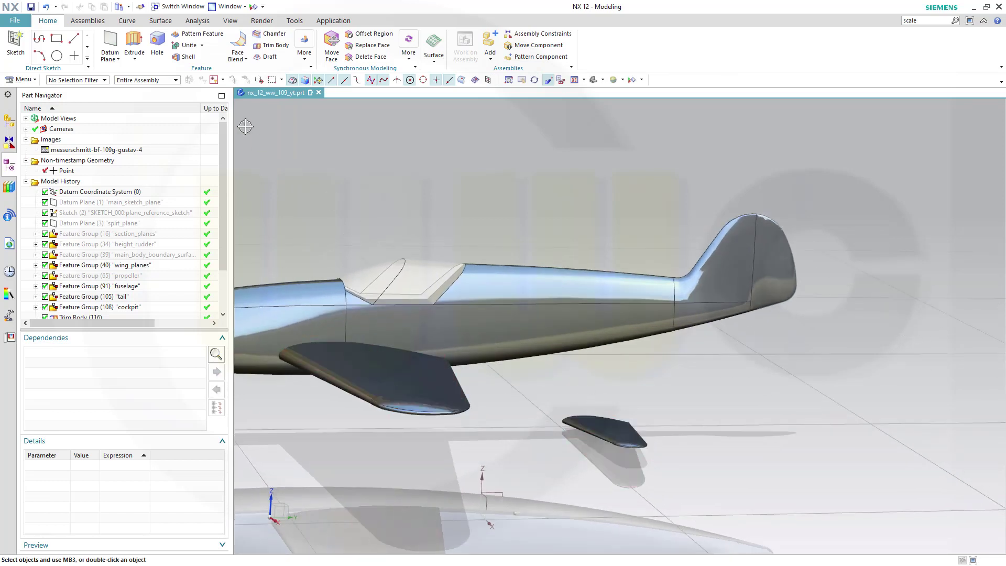
left_click(129, 8)
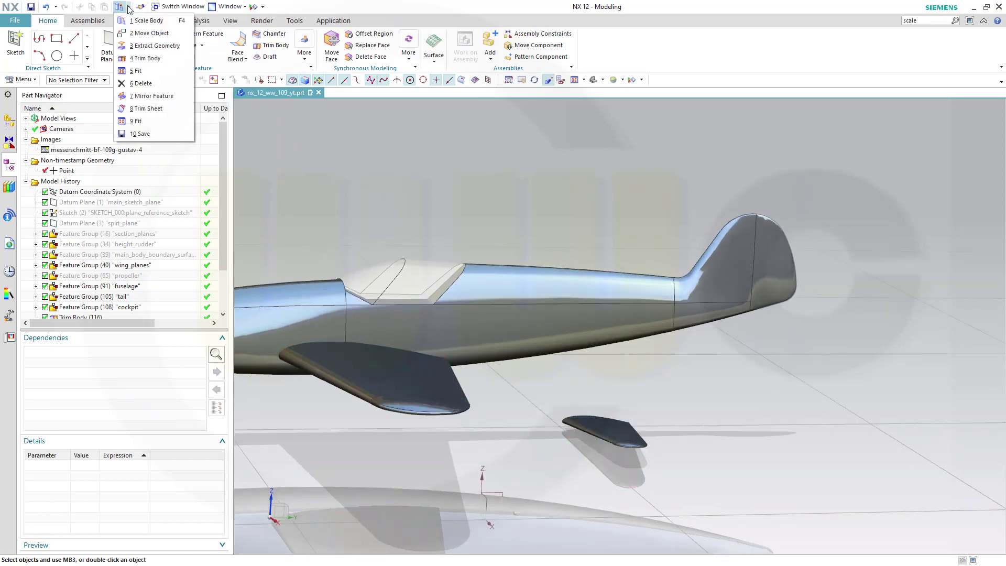
left_click(152, 33)
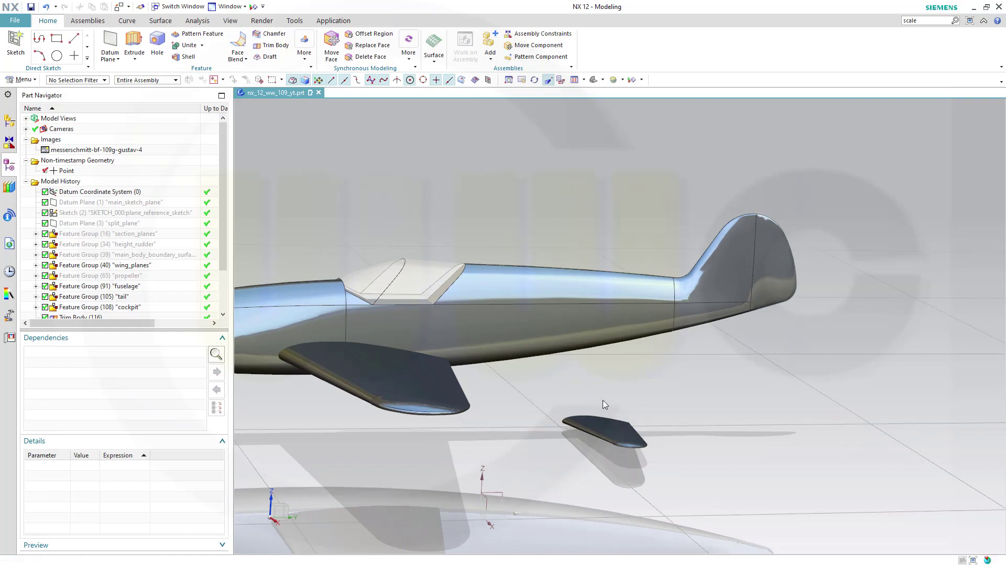
left_click(609, 427)
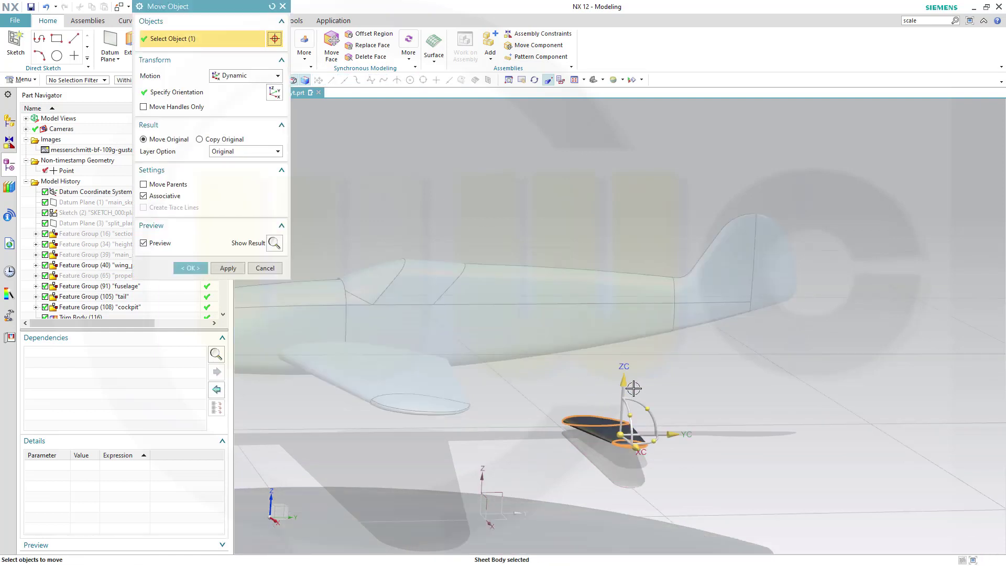
left_click_drag(631, 383, 643, 233)
left_click_drag(682, 277, 800, 283)
middle_click_drag(737, 366, 710, 366)
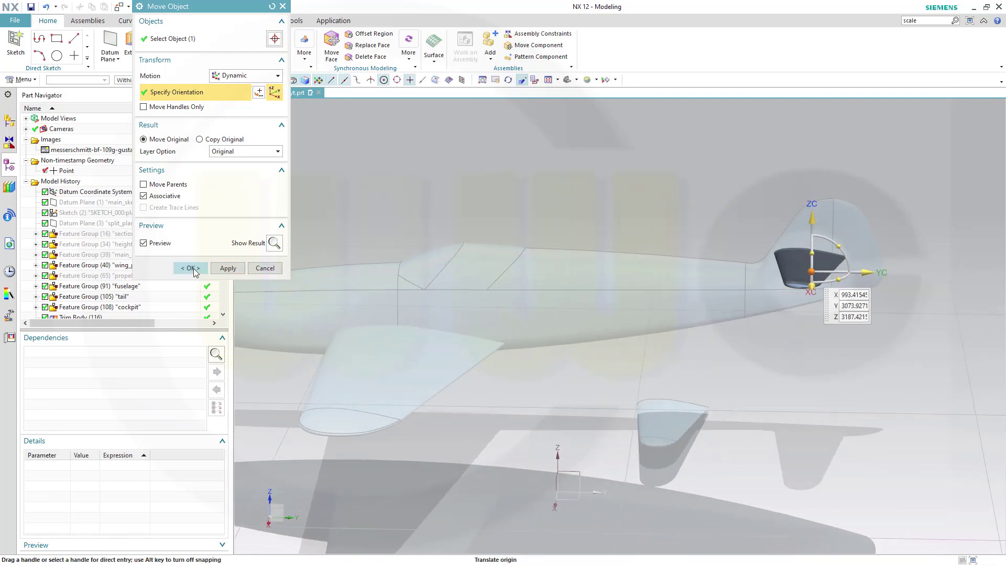
left_click(191, 269)
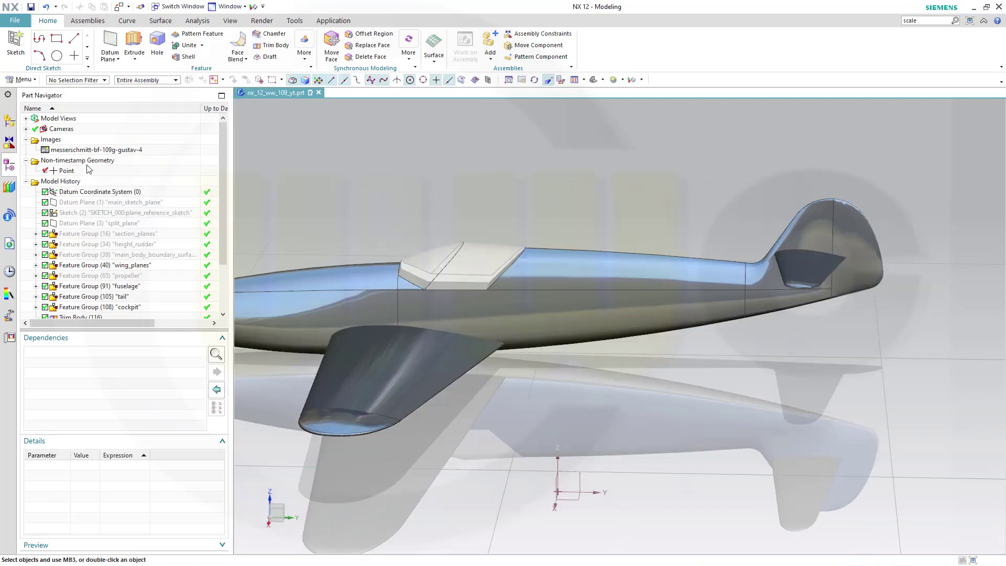
Show the blueprint image behind the model and switch to a side view.
left_click(65, 149)
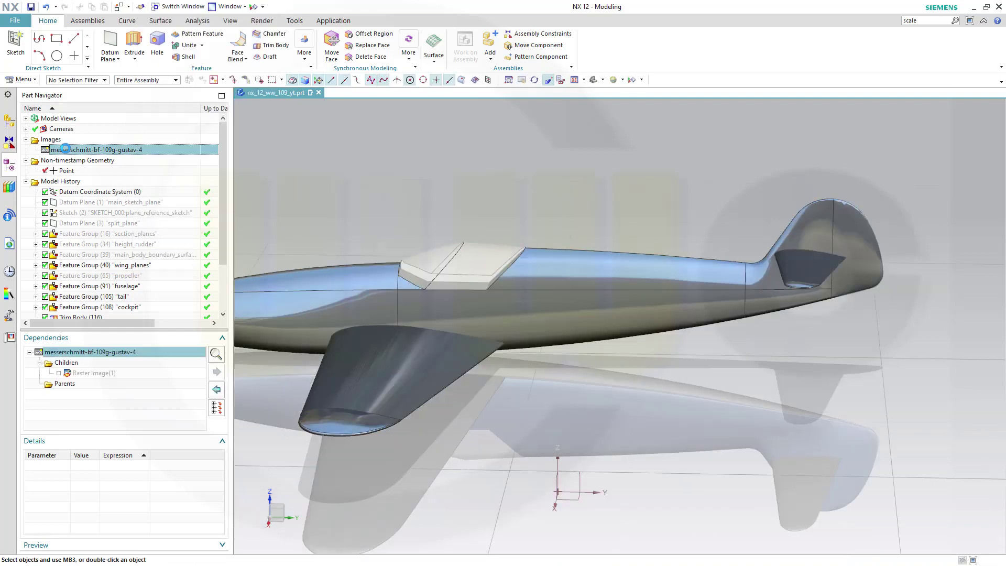
left_click(60, 373)
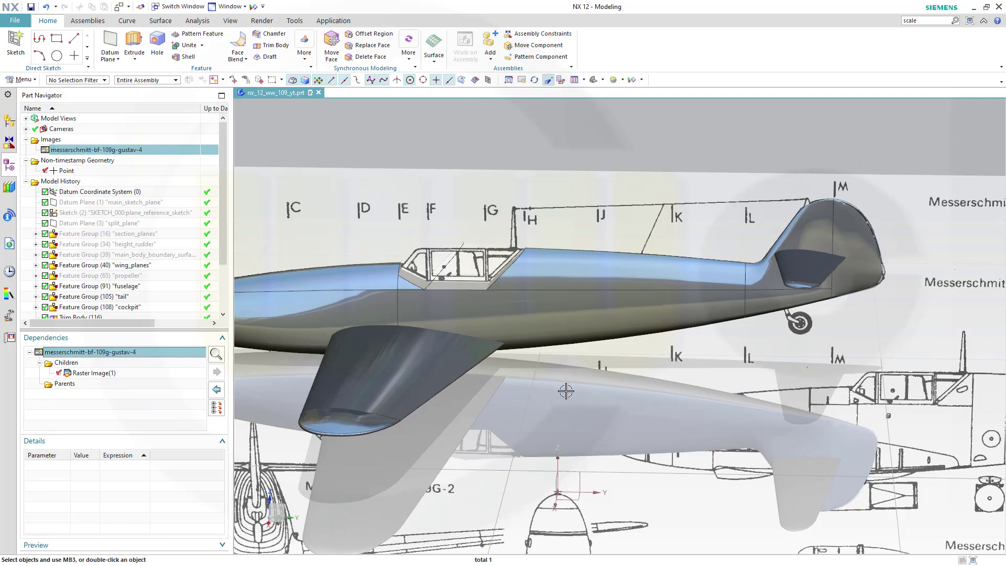
key("F8")
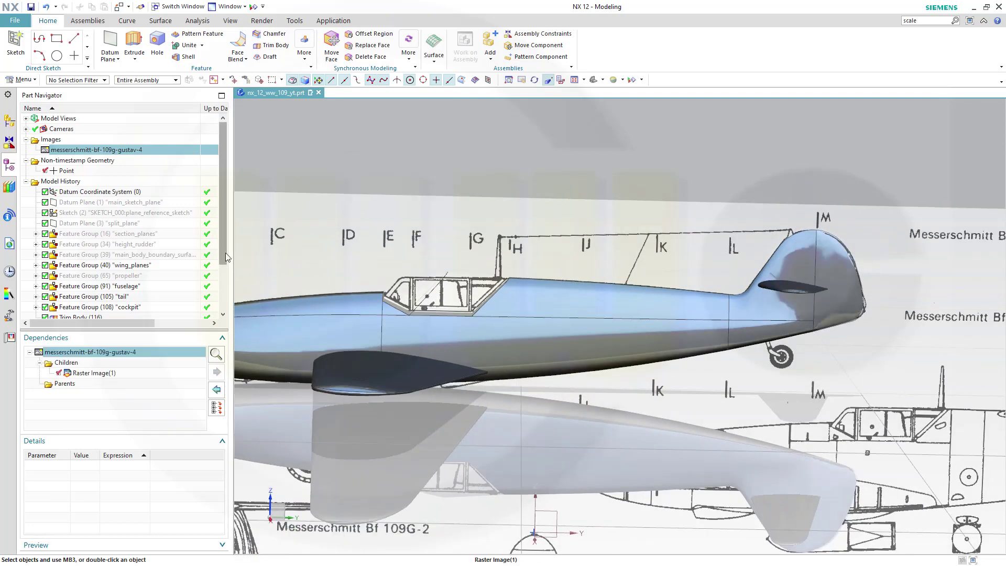
scroll(225, 253, "down", 2)
Re-edit the stabilizer's Move Object to adjust its height and position coordinates.
double_click(82, 306)
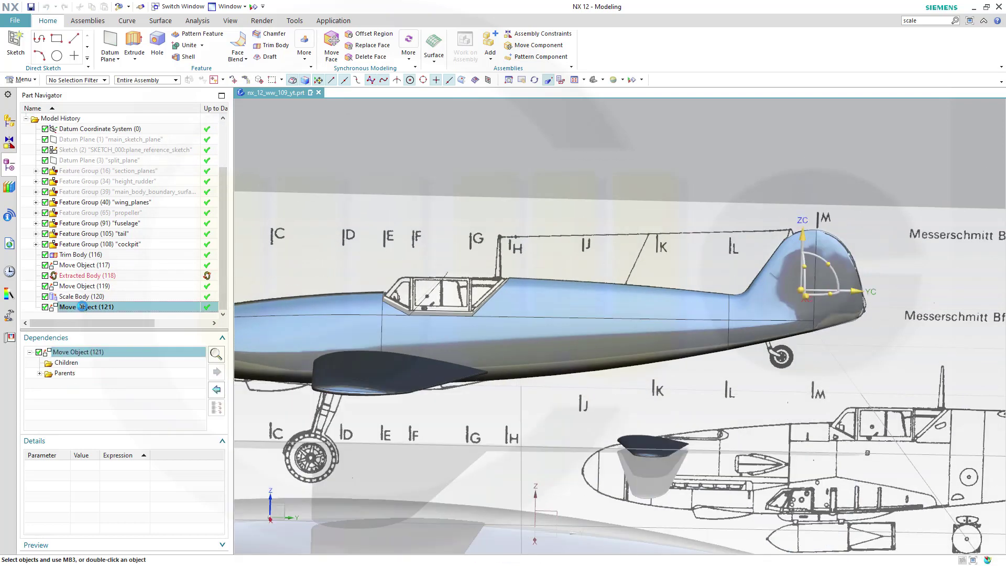
scroll(865, 305, "up", 1)
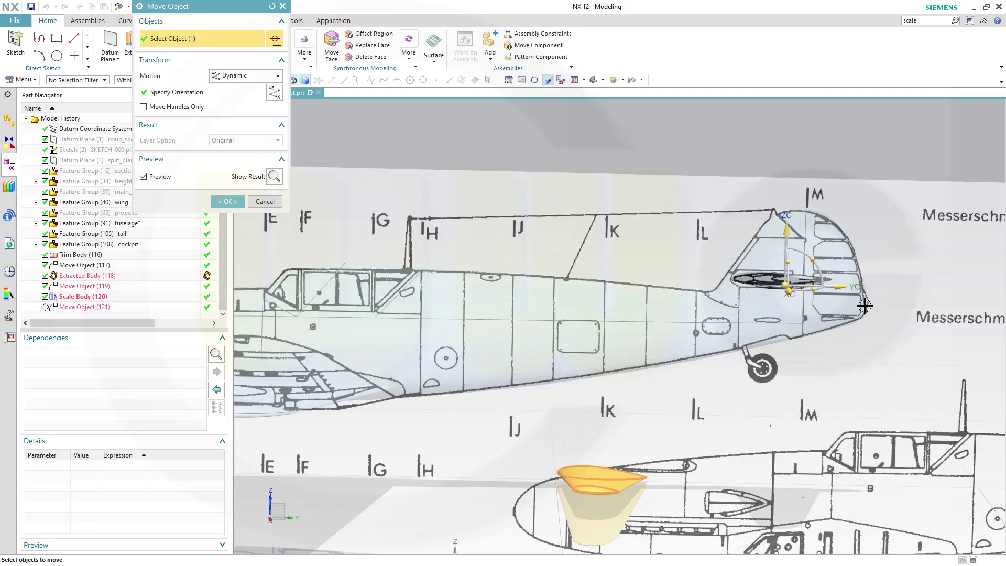
scroll(864, 305, "up", 2)
scroll(585, 229, "down", 1)
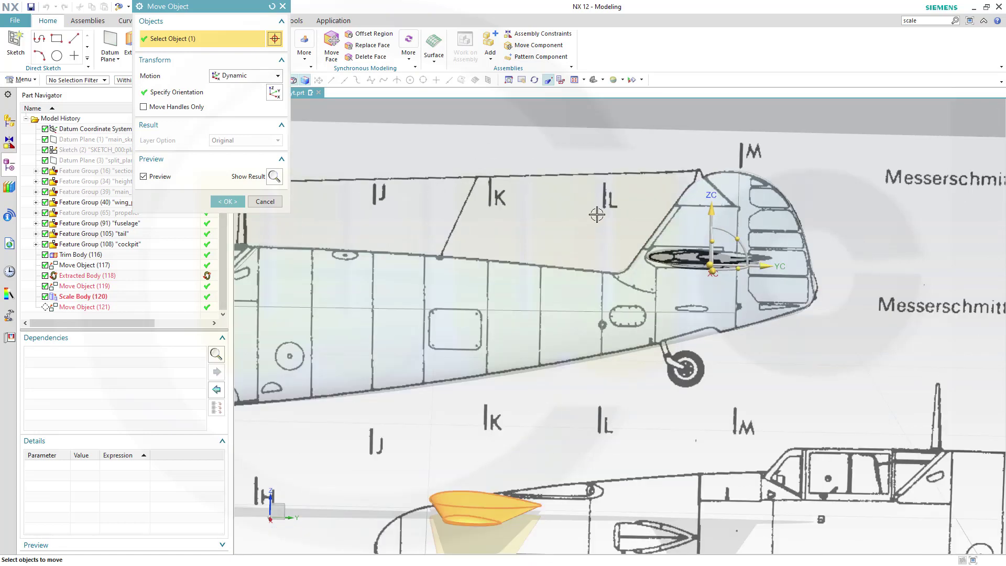
left_click(711, 208)
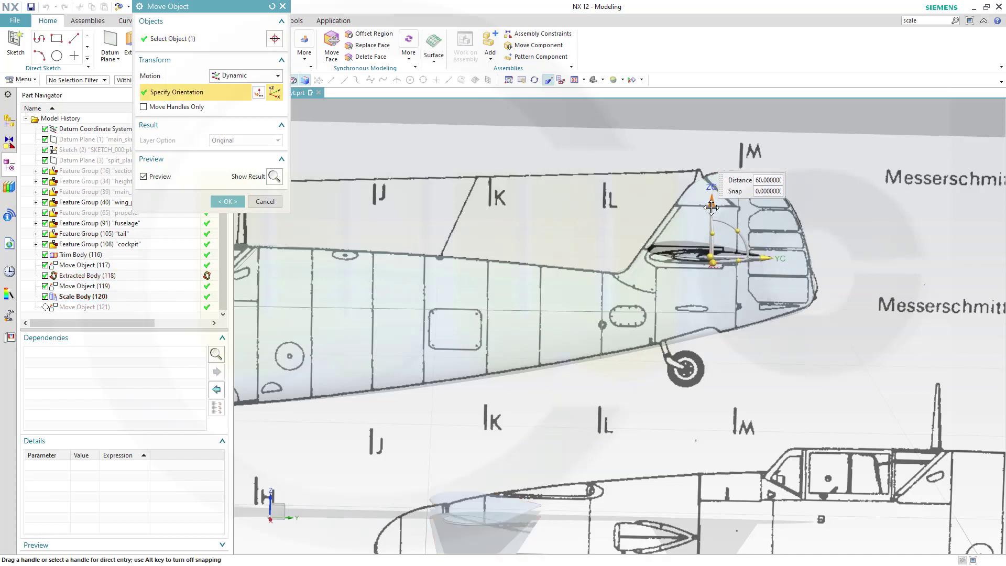
left_click(710, 213)
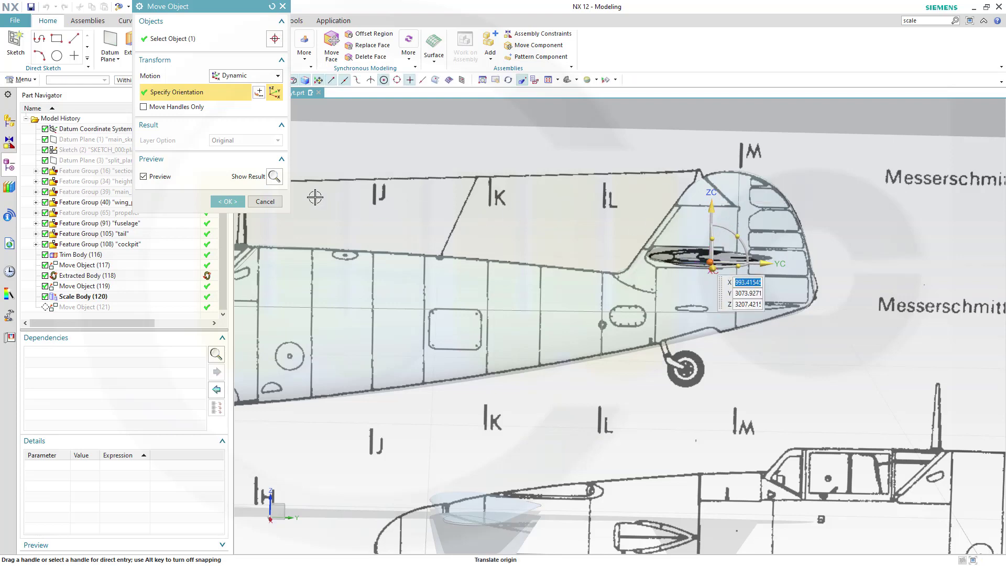
left_click(228, 201)
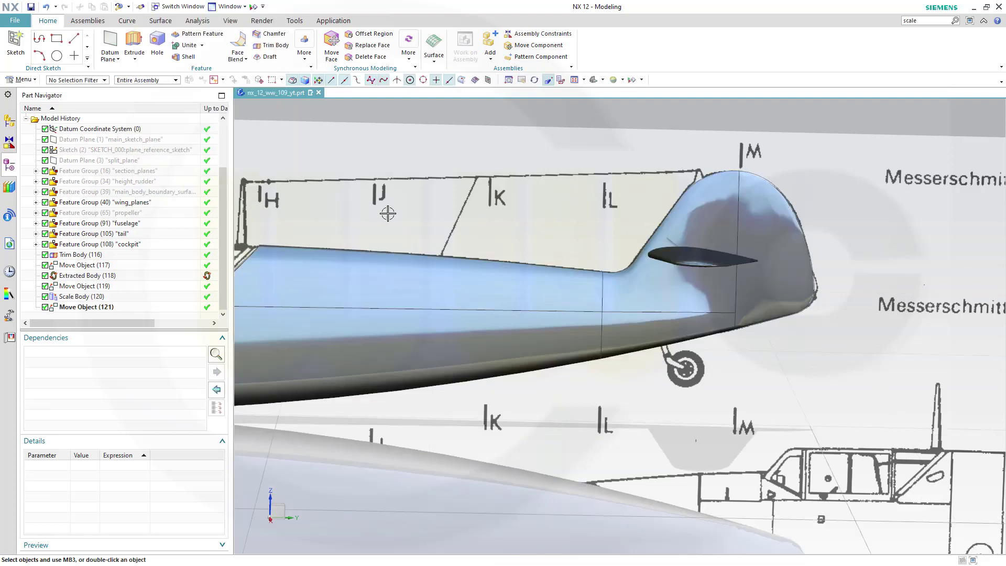
Shift the stabilizer 80 along the fuselage and commit Move Object (121).
middle_click_drag(405, 215, 444, 203)
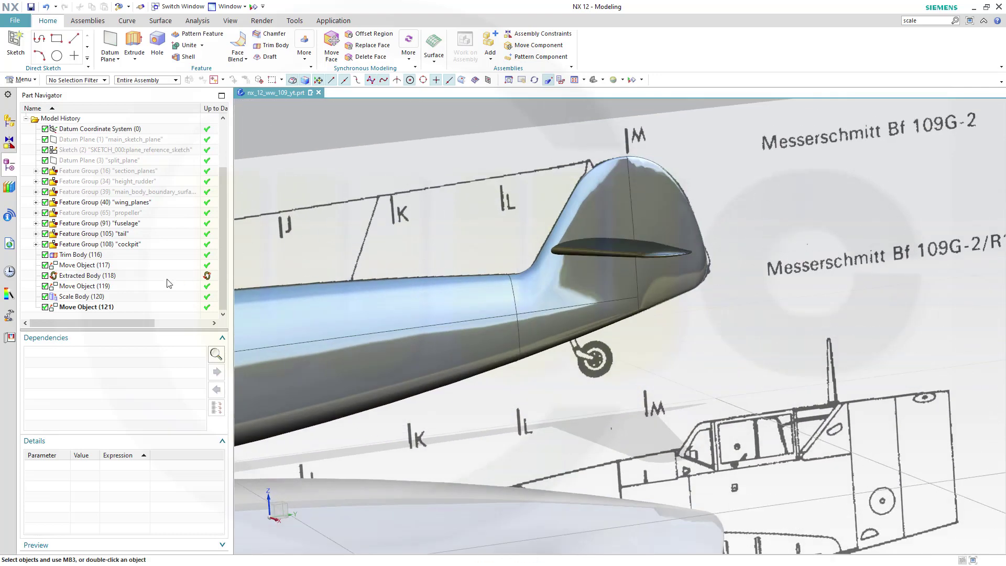
double_click(84, 306)
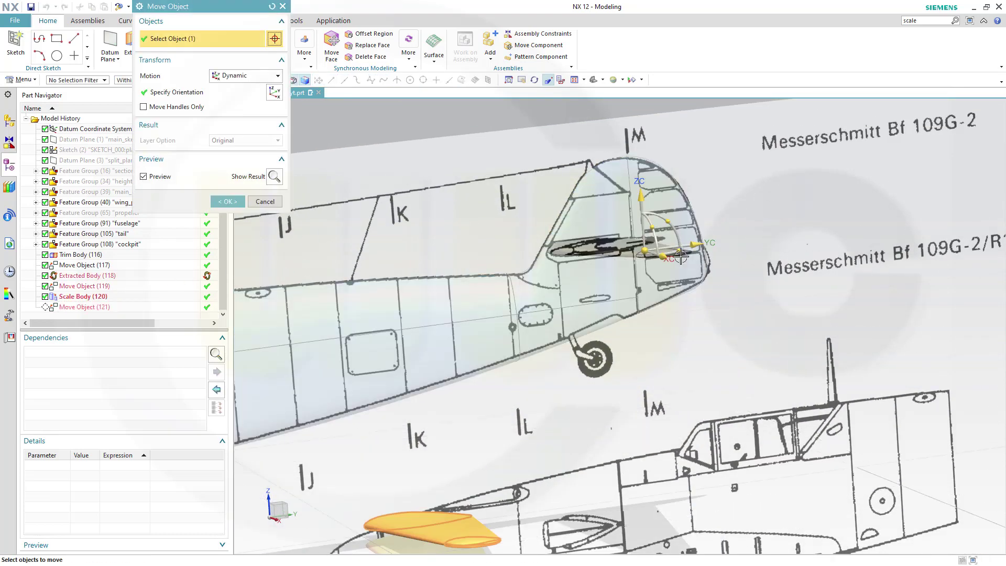
left_click_drag(692, 245, 702, 250)
left_click(227, 202)
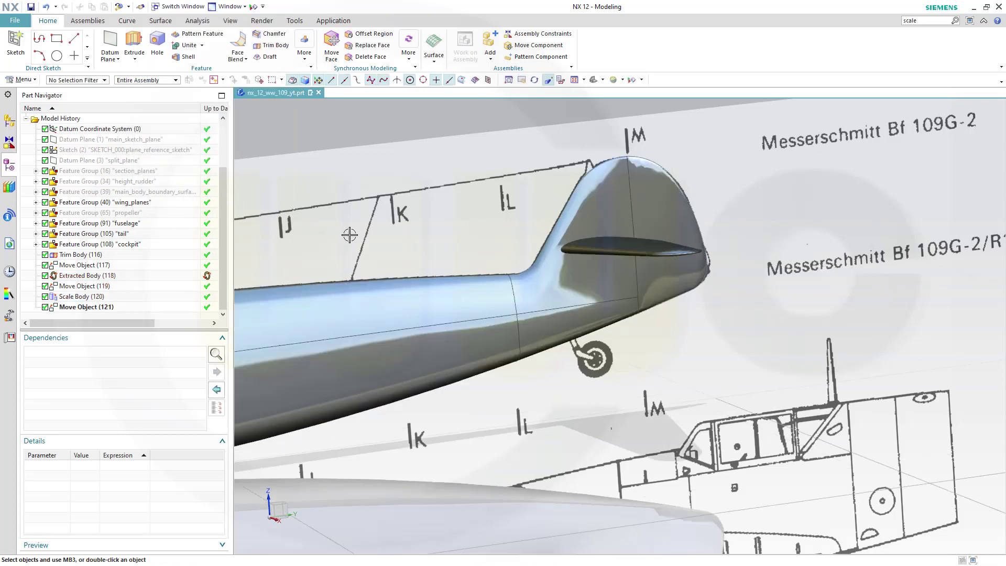
scroll(349, 235, "down", 6)
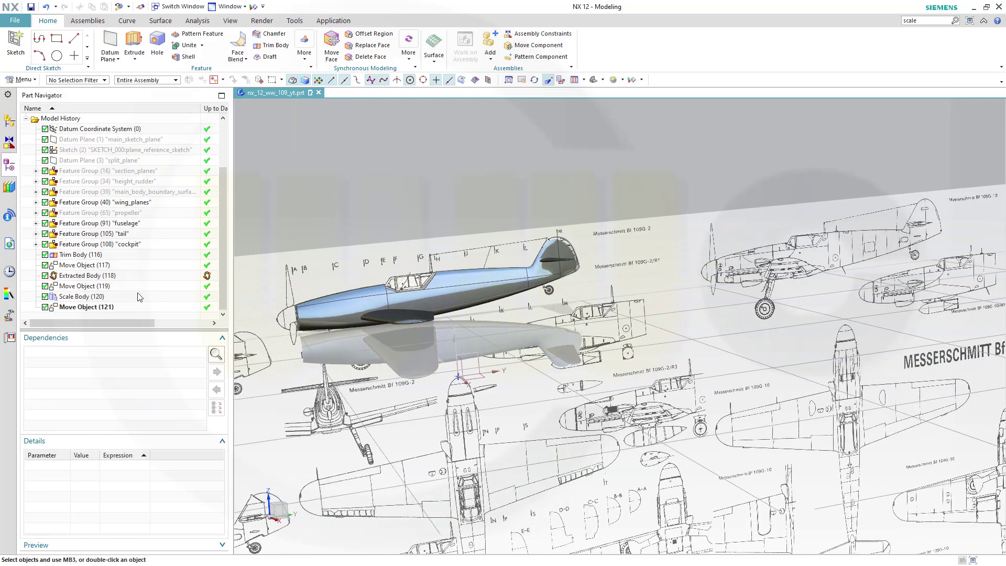
Hide the blueprint by unchecking Raster Image(1) under the image's dependencies in Part Navigator.
scroll(156, 196, "up", 2)
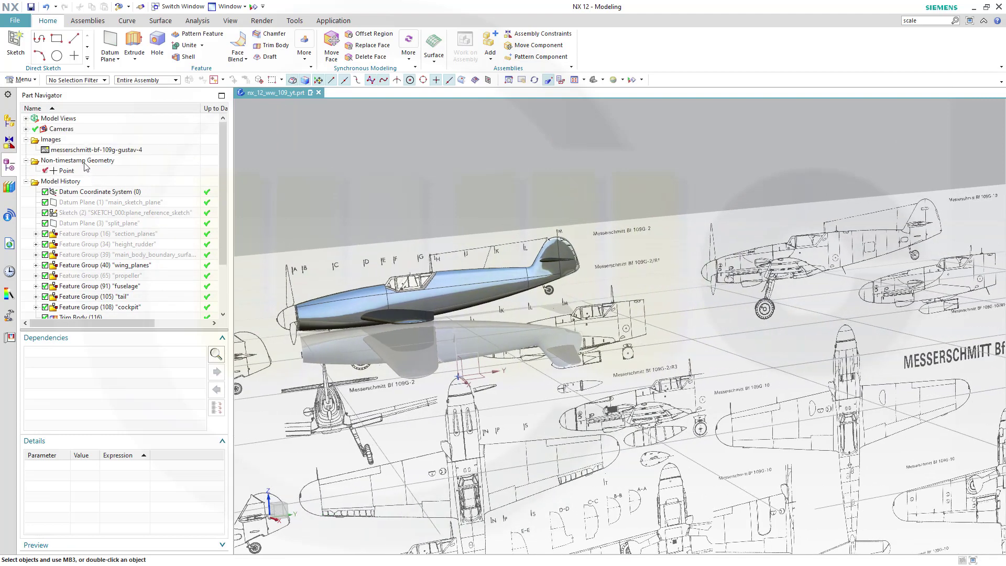
left_click(75, 151)
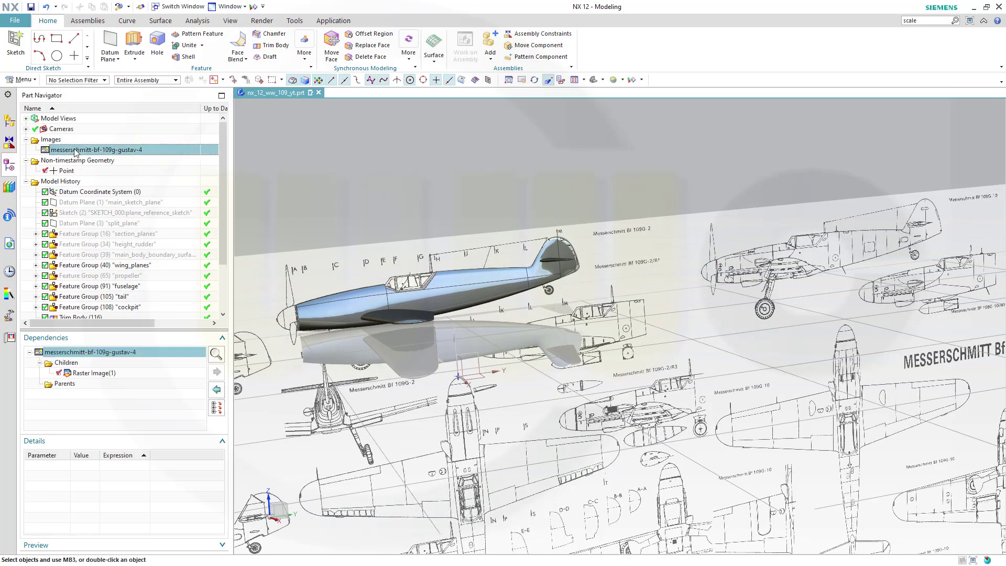
left_click(60, 373)
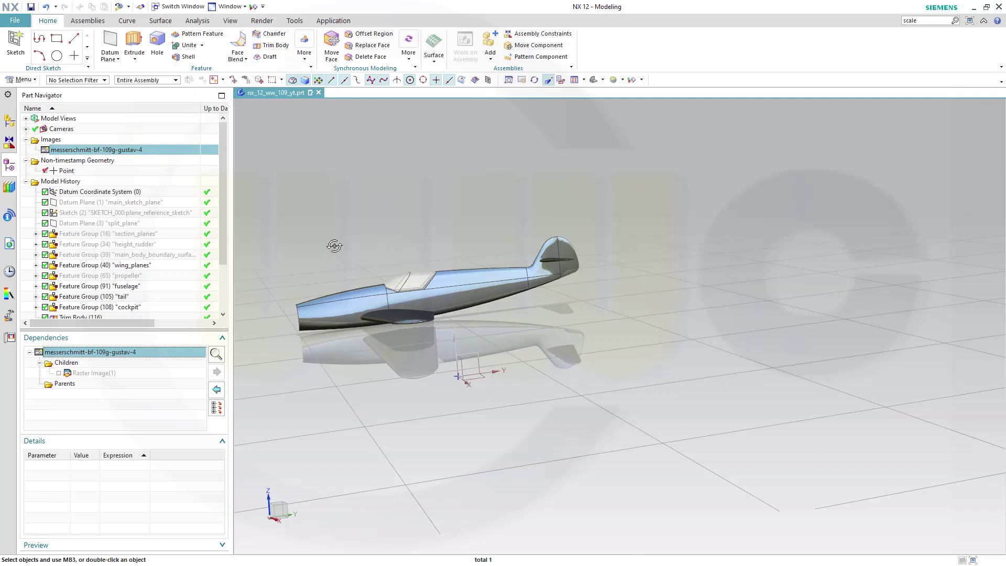
scroll(310, 231, "down", 5)
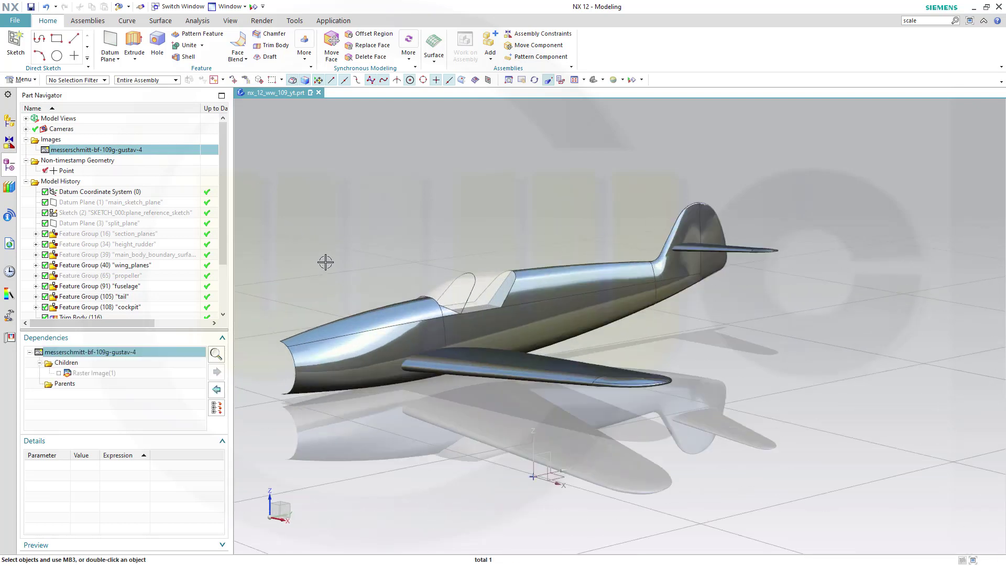
left_click(242, 61)
Add a 50 mm face blend between the tail fin faces and the horizontal stabilizer.
left_click(243, 49)
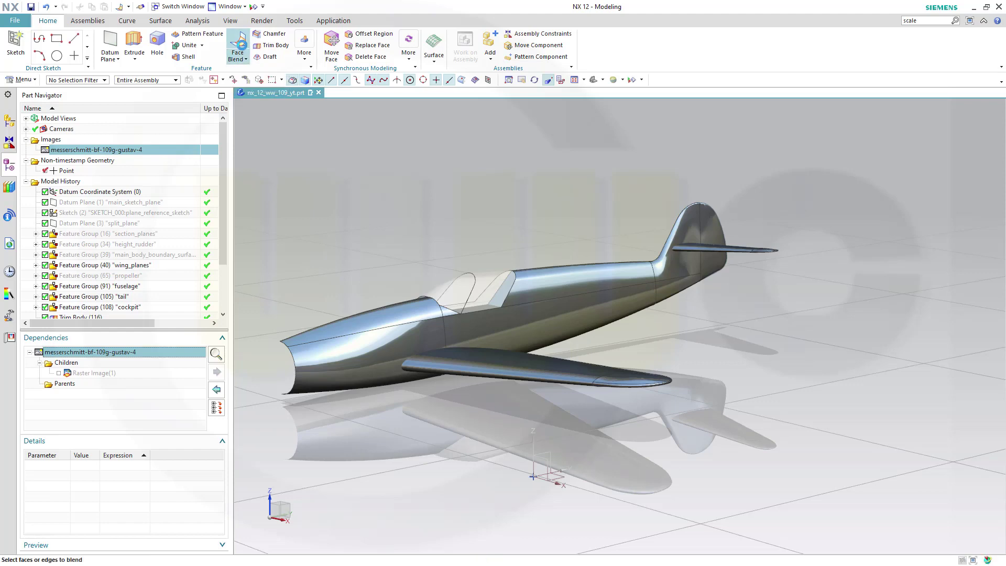
scroll(629, 220, "down", 5)
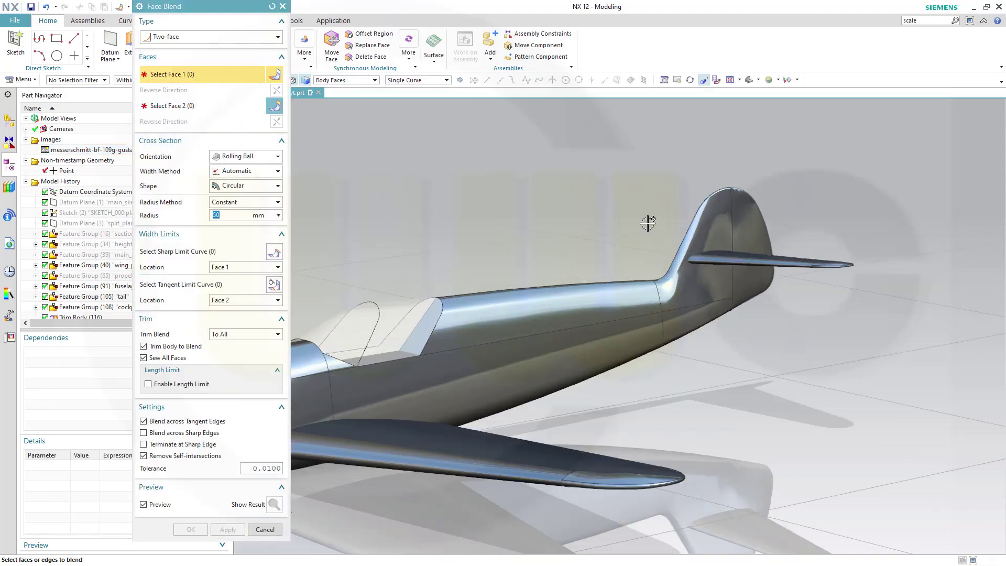
left_click(733, 235)
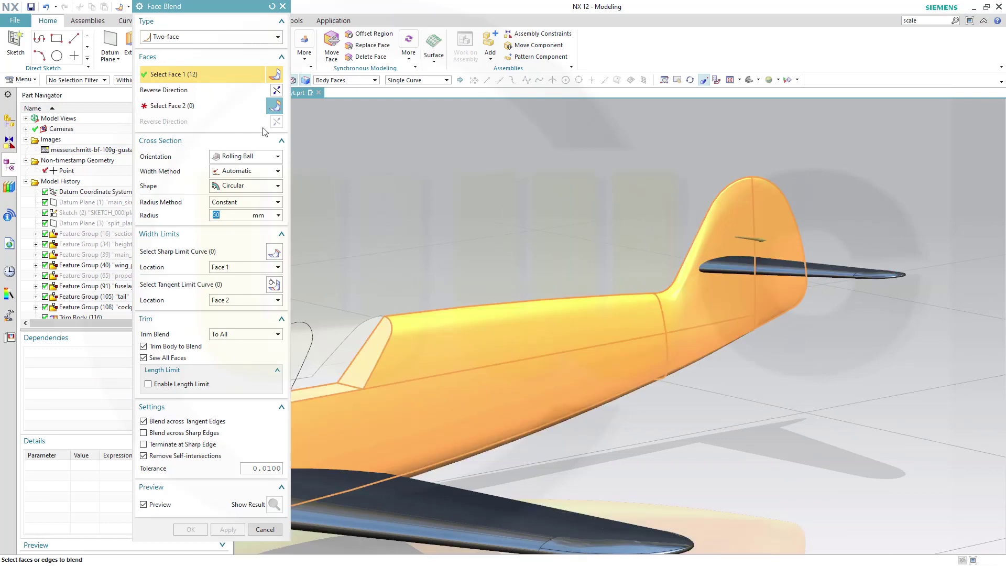
left_click(189, 107)
left_click(728, 264)
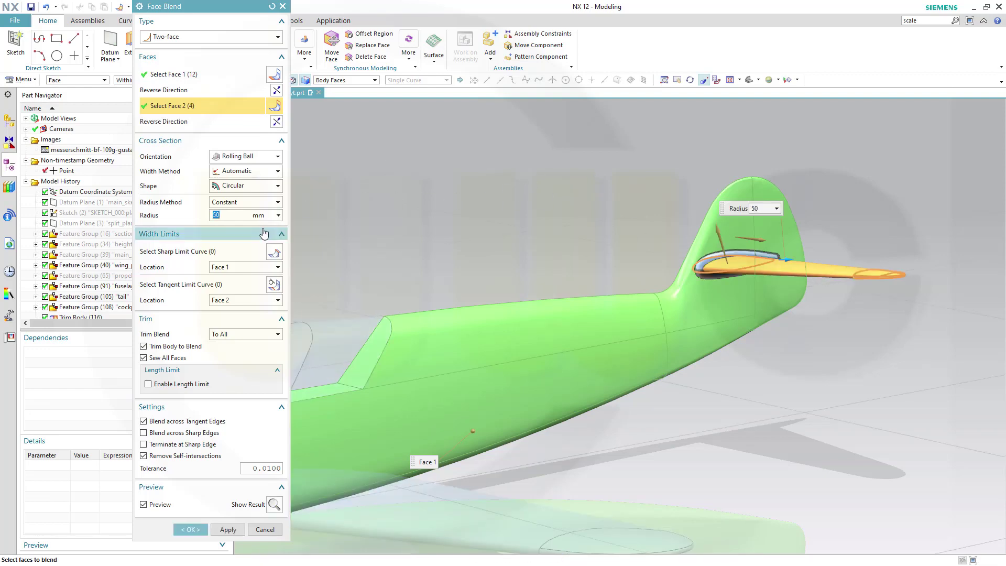
mouse_move(687, 391)
middle_mouse_down()
mouse_move(657, 371)
mouse_move(673, 382)
middle_mouse_up()
left_click(229, 530)
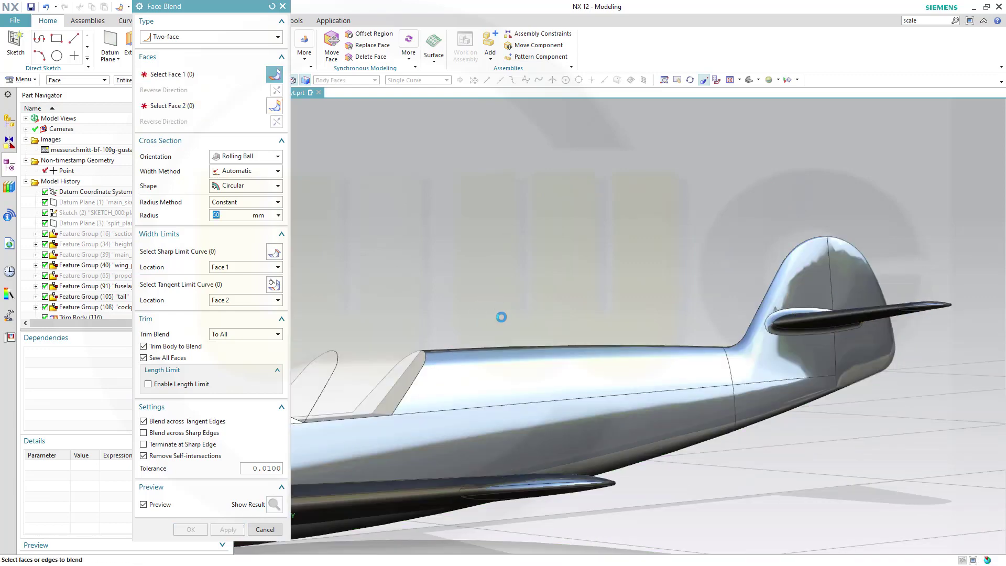
Face-blend the wing faces to the fuselage faces with a 100 mm radius.
middle_click_drag(489, 330, 478, 386, "shift")
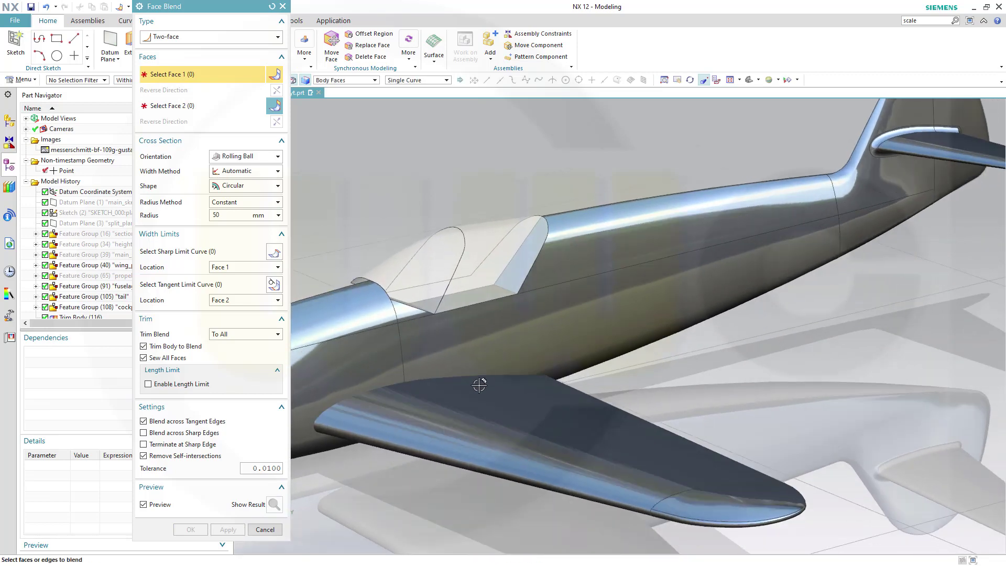
left_click(449, 417)
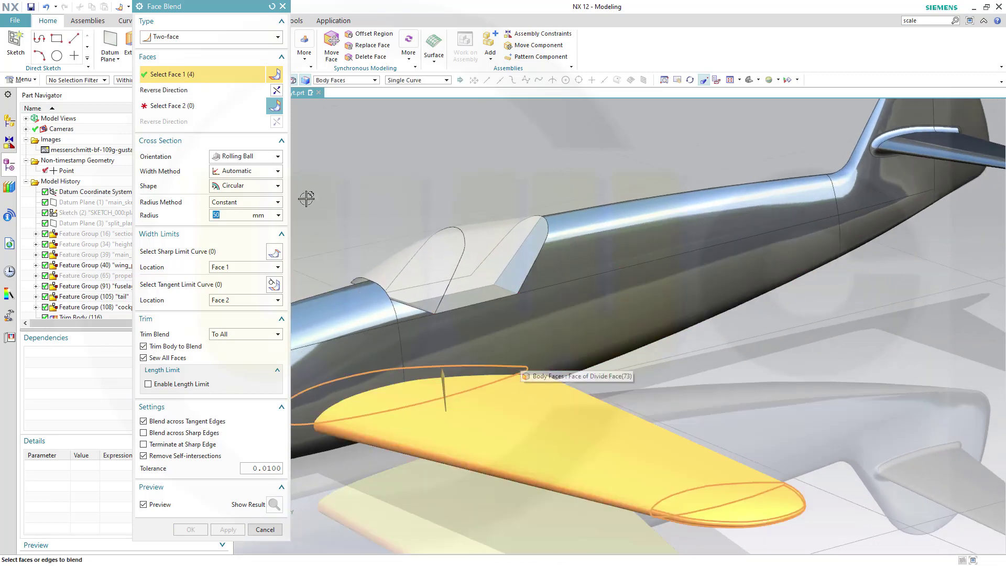
middle_click(316, 165)
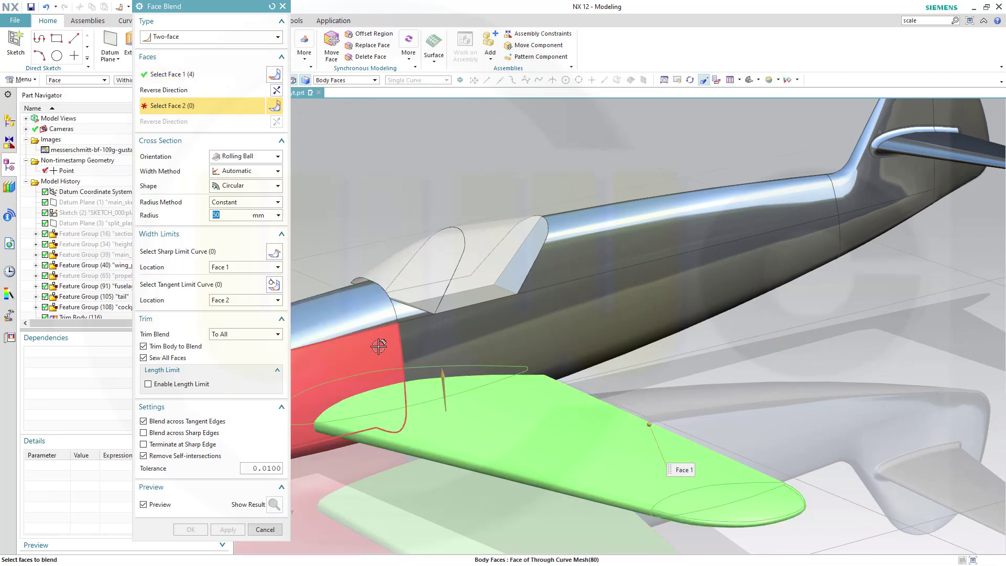
left_click(370, 292)
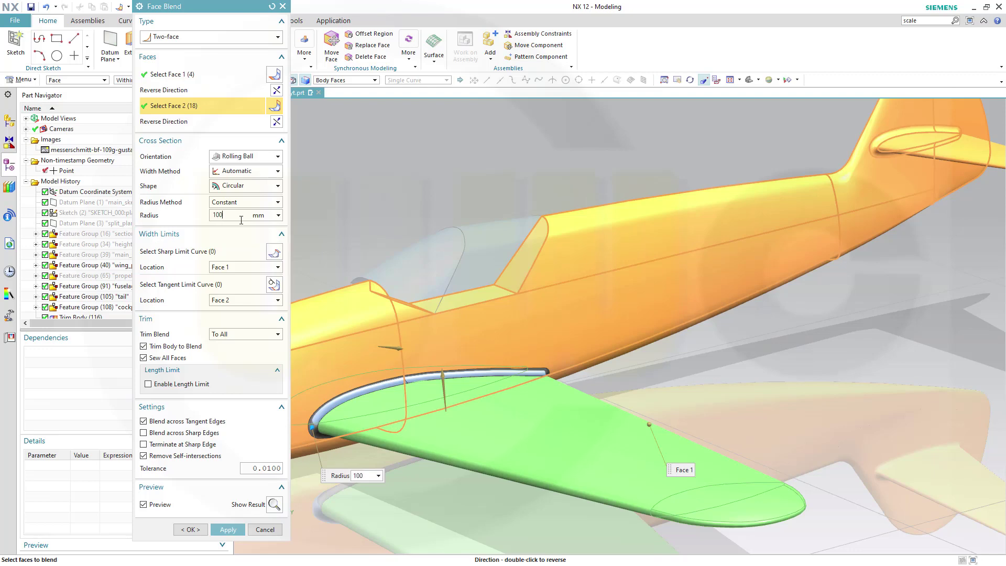
left_click(241, 220)
type("100")
key("Return")
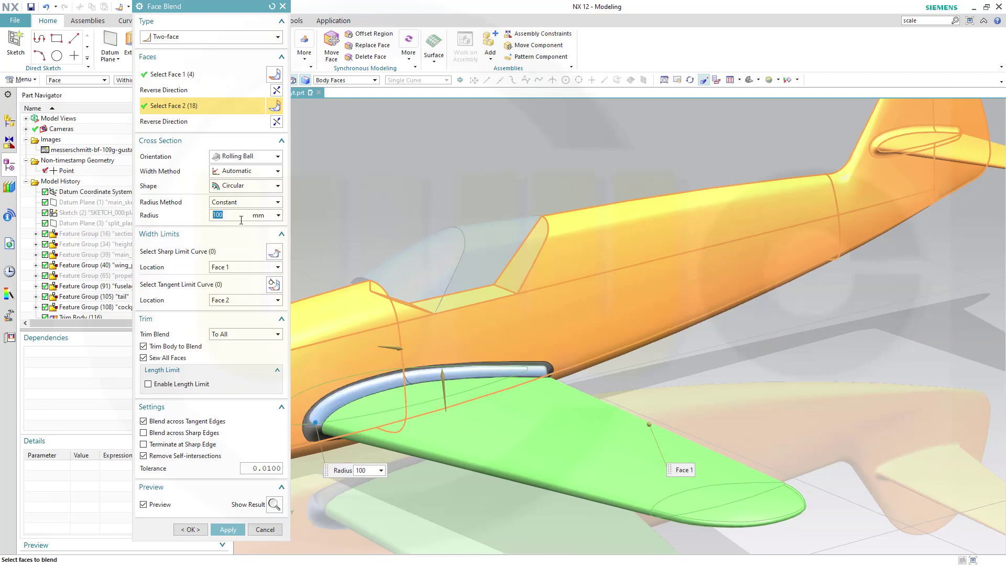
left_click(190, 529)
middle_click_drag(302, 486, 277, 468)
Zoom out and pan to the whole aircraft, then open the More command gallery.
scroll(310, 466, "down", 5)
middle_click_drag(385, 474, 528, 458, "shift")
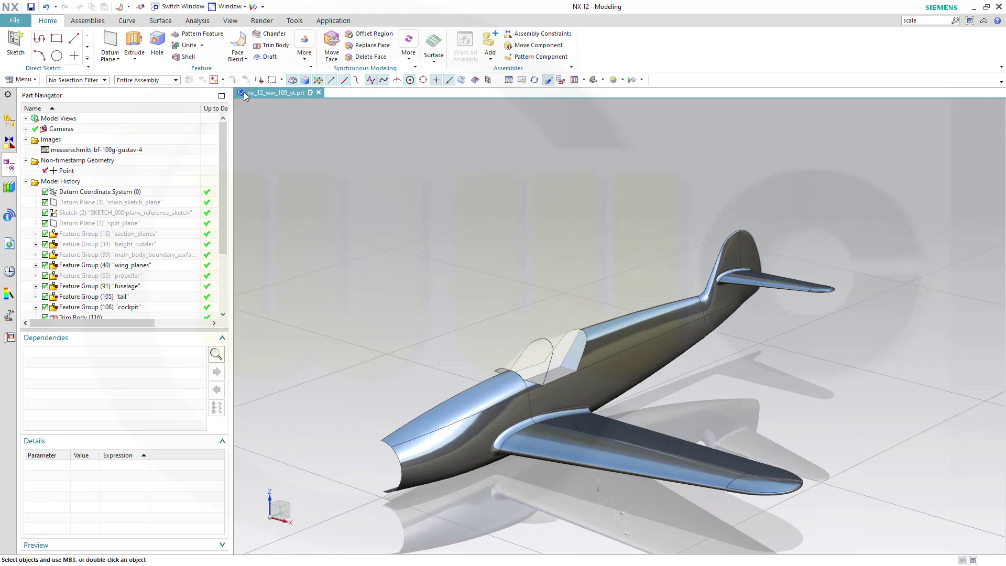
left_click(303, 60)
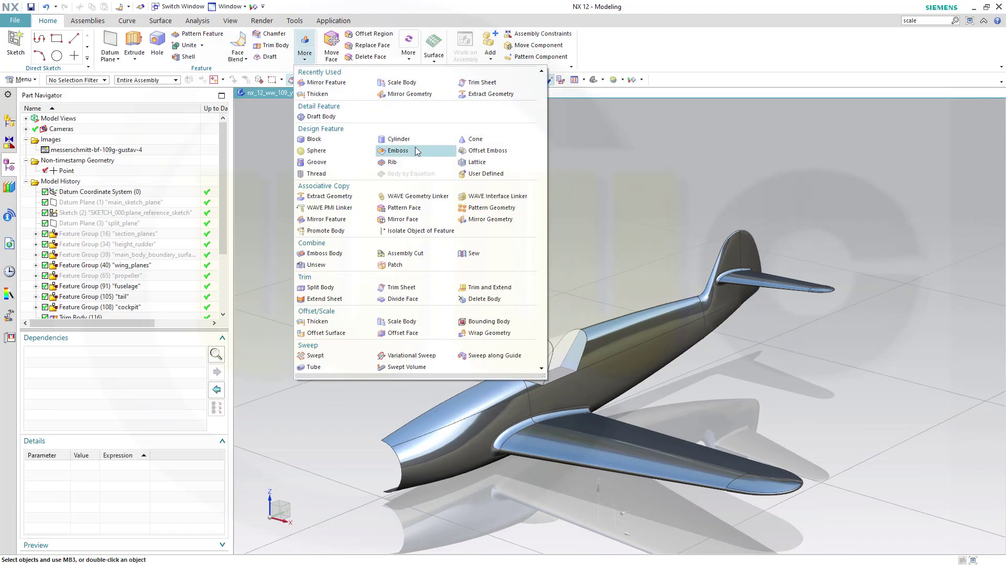
Mirror the aircraft sheet body across the YC-ZC plane to create the other half.
left_click(479, 220)
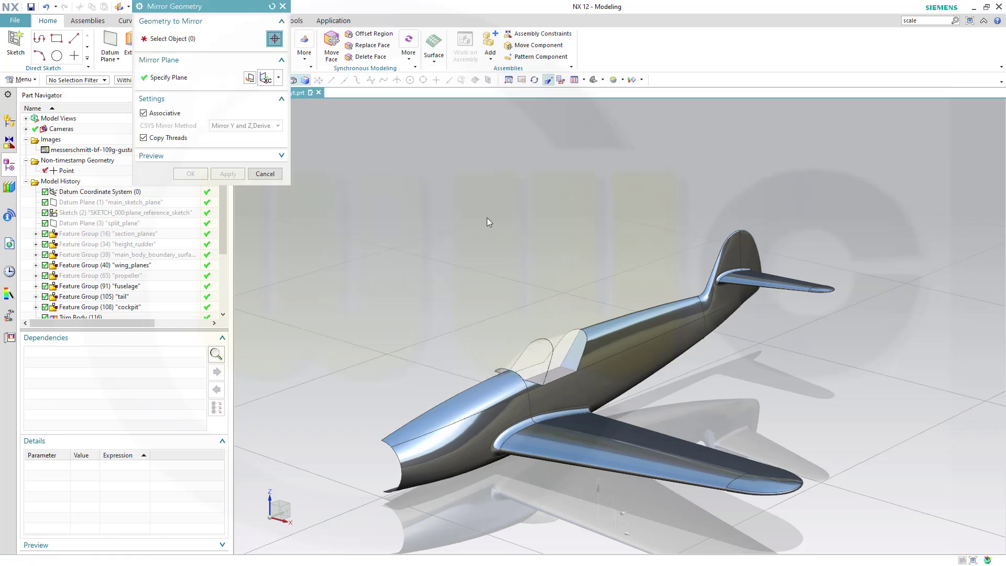
left_click(613, 339)
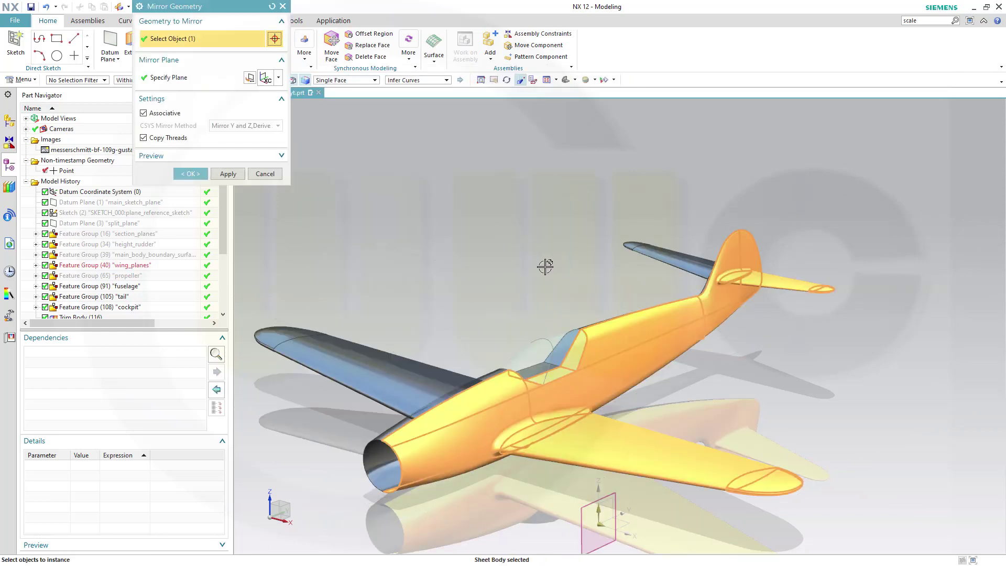
left_click(177, 80)
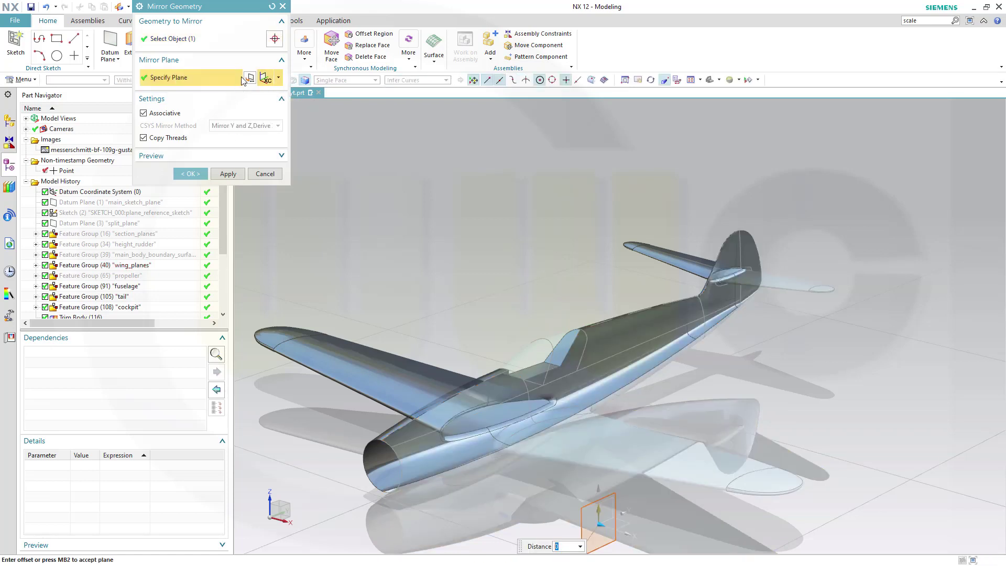
left_click(191, 173)
middle_click_drag(383, 257, 550, 266)
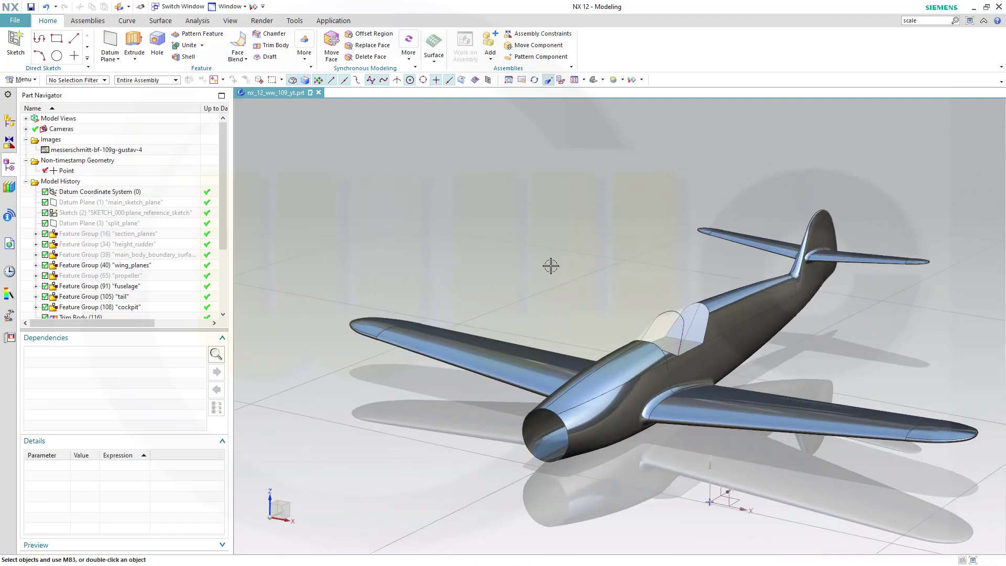
Sew the aircraft body as target with the mirrored half as tool into one sheet body.
left_click(160, 20)
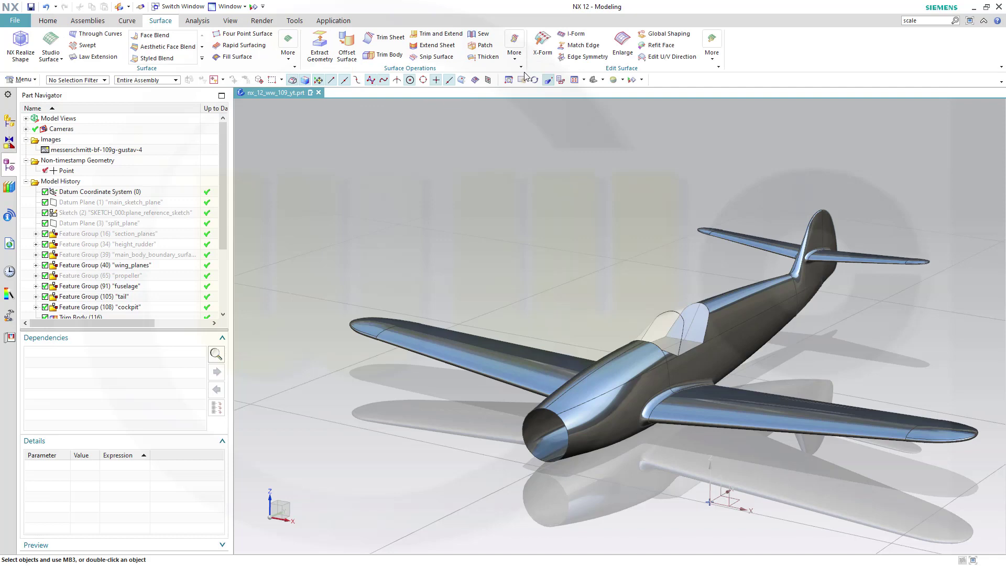
left_click(480, 34)
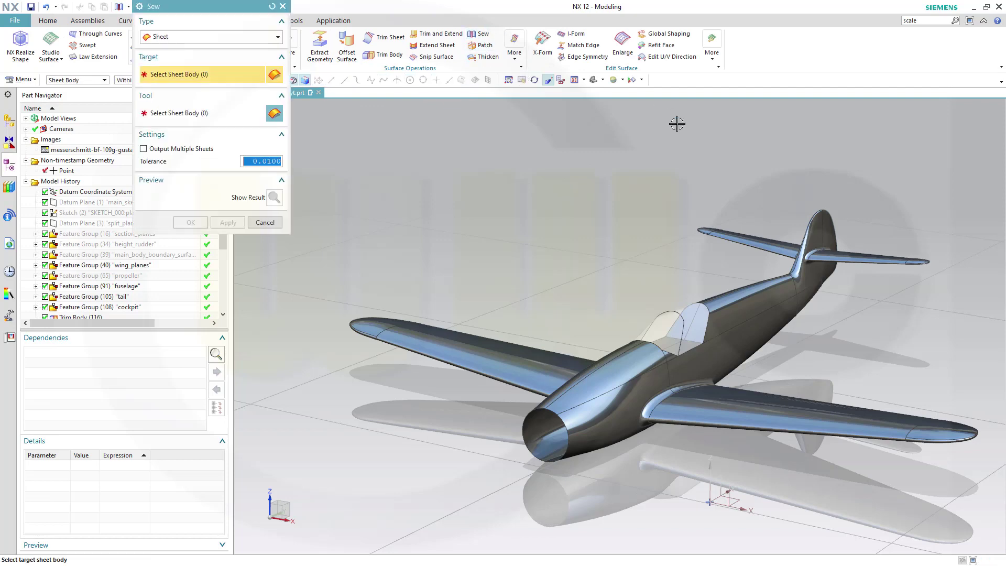
left_click(731, 325)
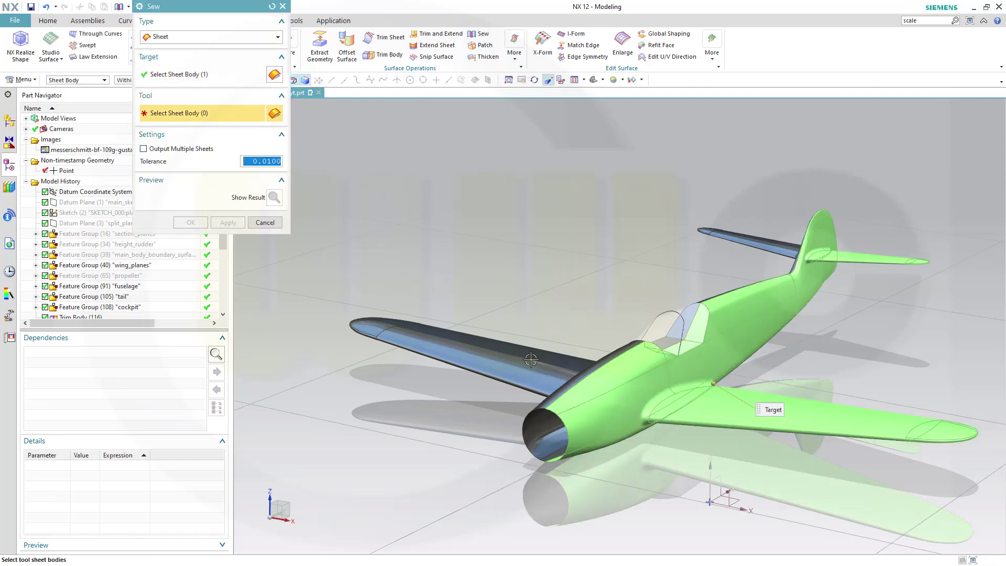
left_click(437, 320)
left_click(198, 225)
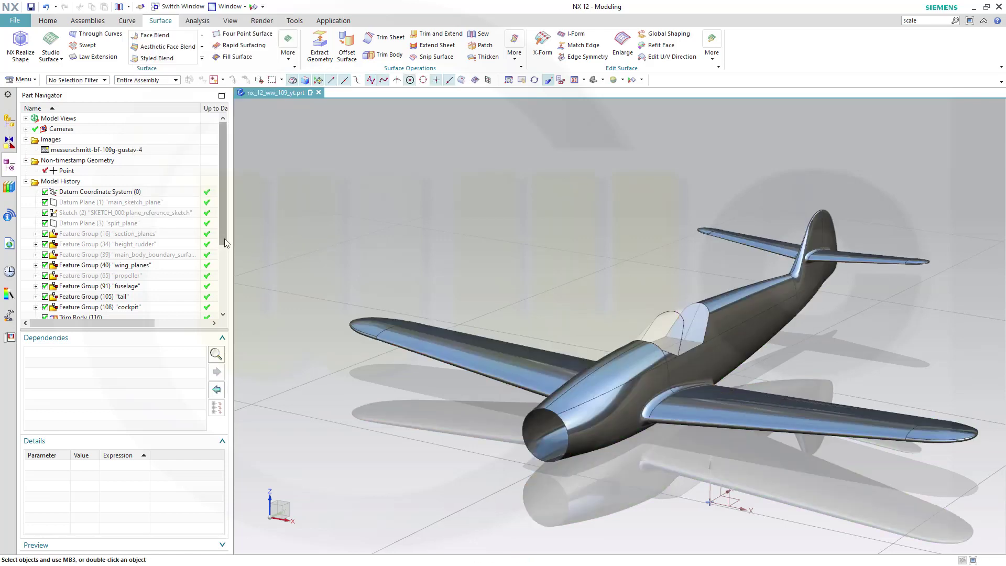
Show the propeller's Sew (64) feature from the Part Navigator's propeller group.
left_click(36, 276)
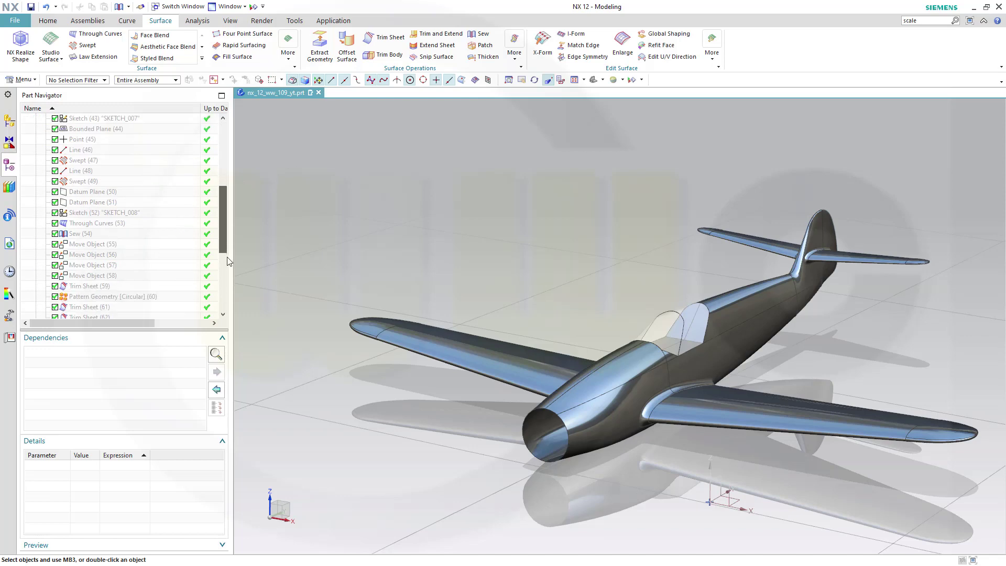
scroll(219, 231, "down", 6)
left_click(68, 166)
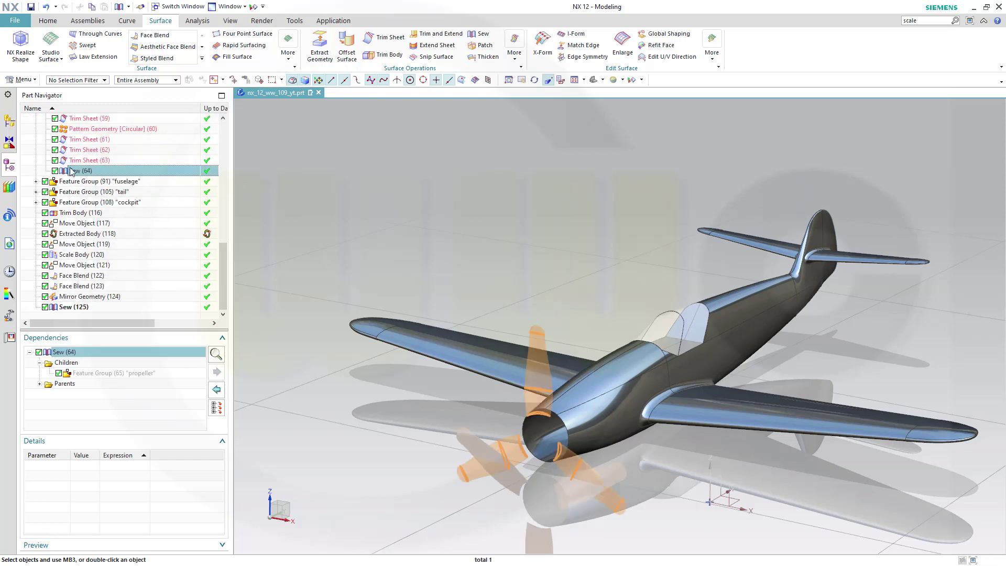
right_click(69, 167)
left_click(89, 176)
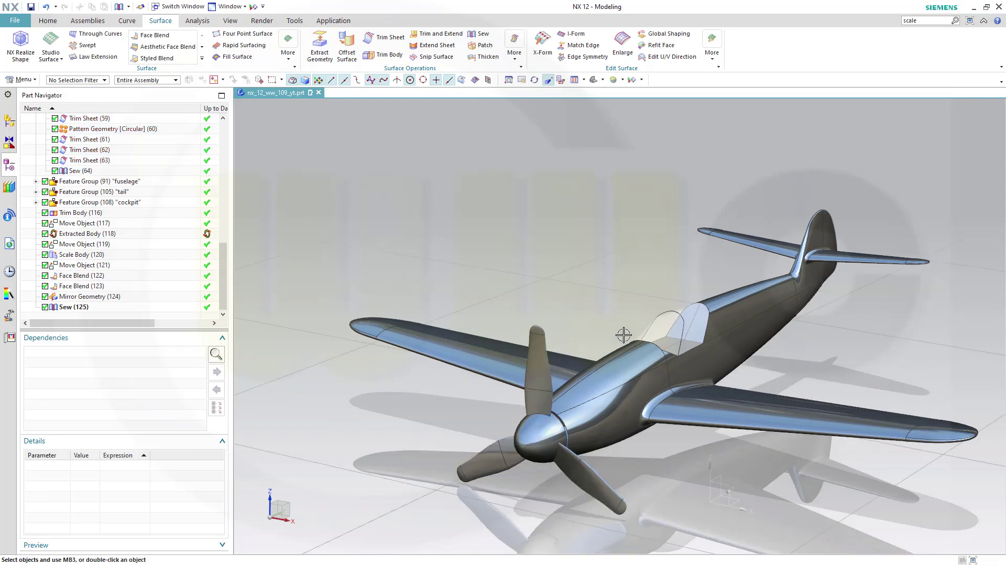
mouse_move(626, 335)
middle_mouse_down()
mouse_move(617, 343)
mouse_move(614, 332)
middle_mouse_up()
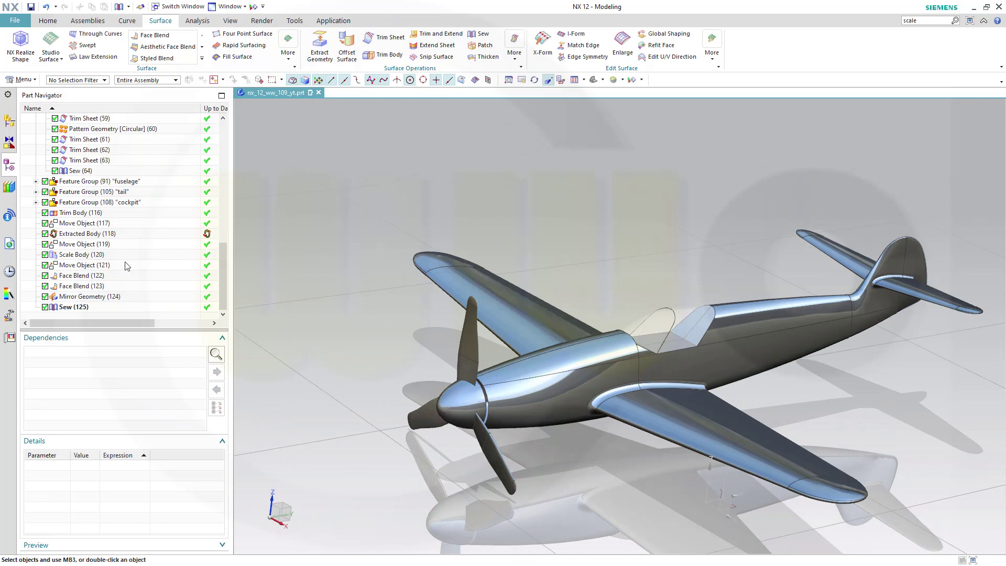
Review the stabilizer features Extracted Body (118) through Face Blend (123) in the Part Navigator.
left_click(74, 234)
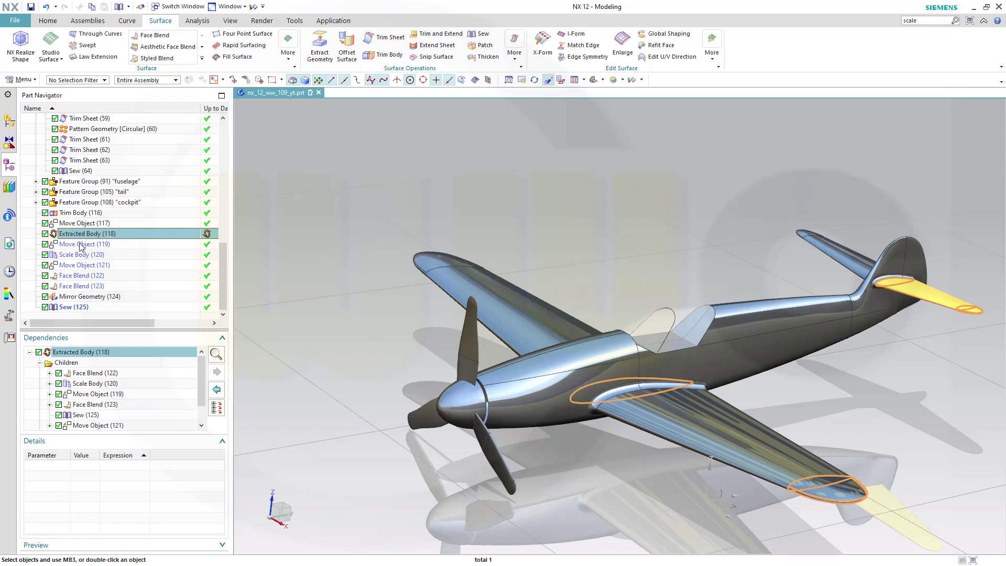
left_click(81, 244)
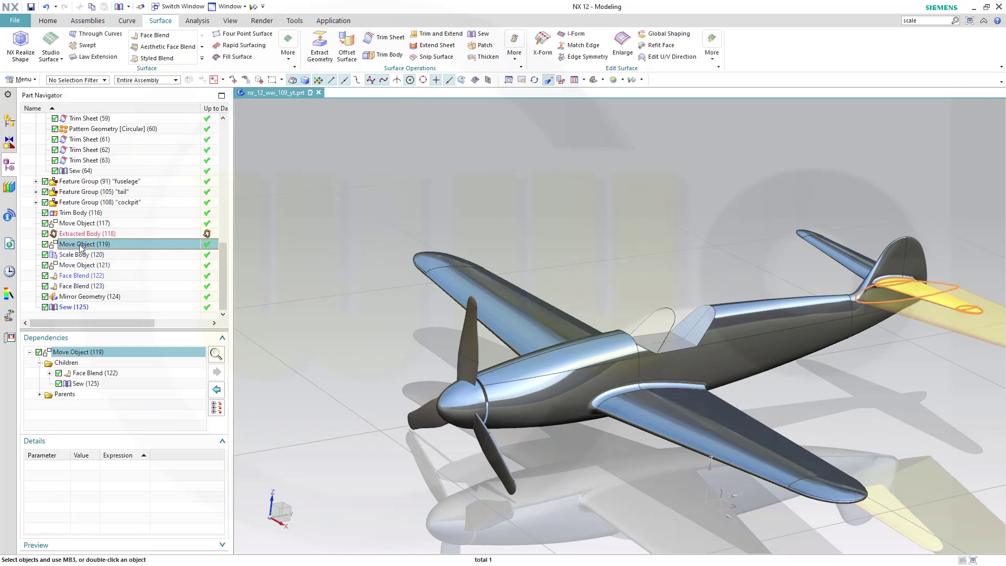
left_click(78, 255)
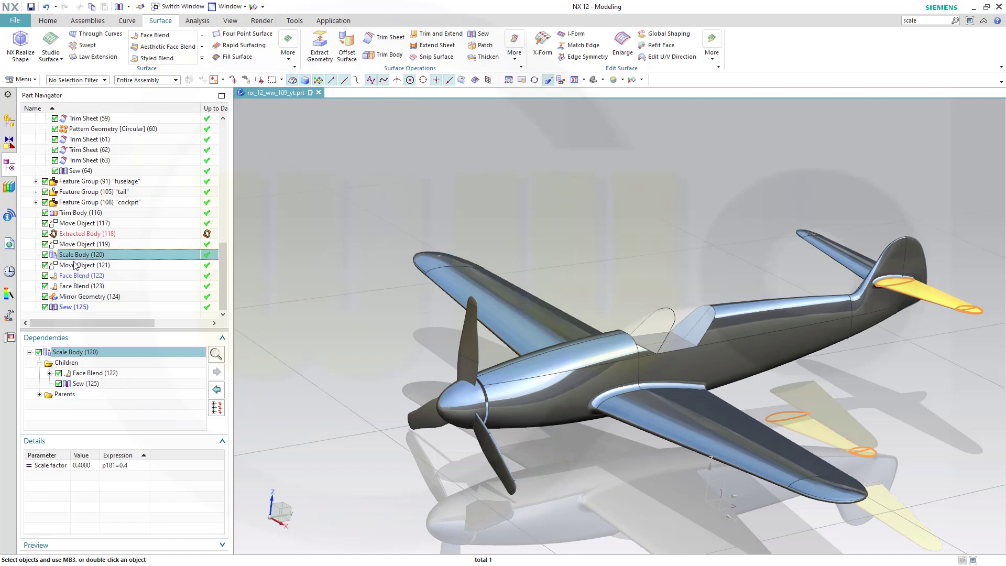
left_click(74, 265)
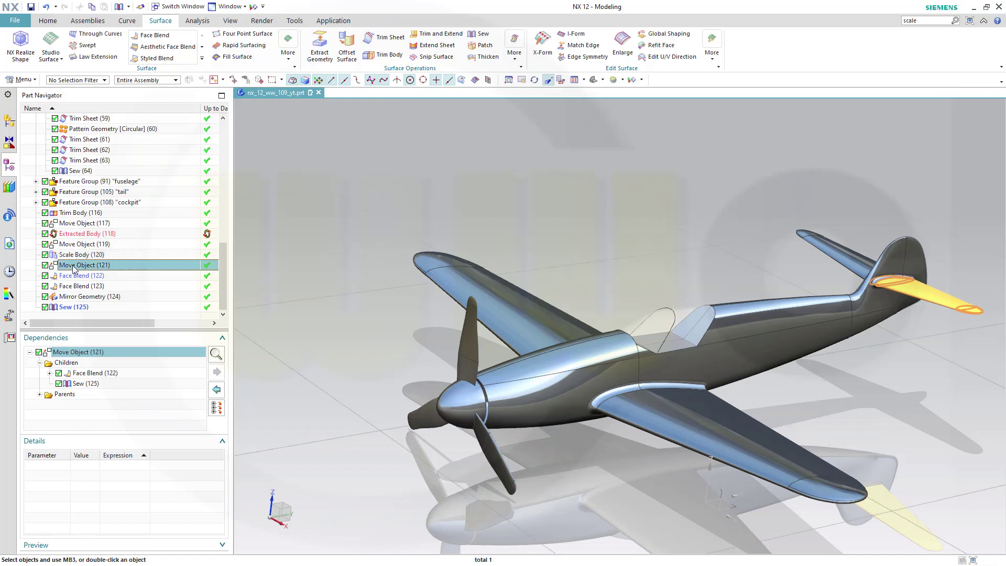
left_click(72, 276)
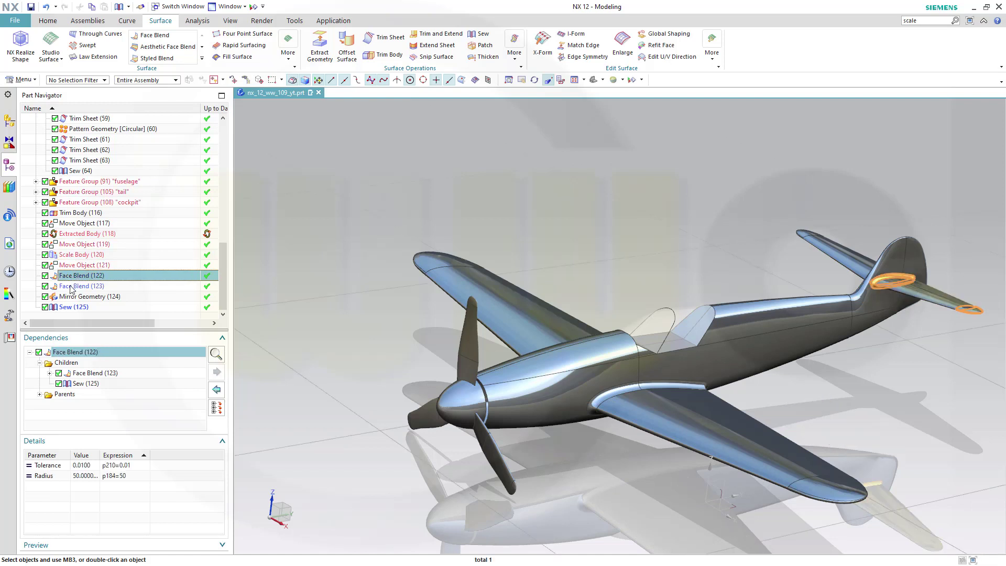
left_click(70, 290)
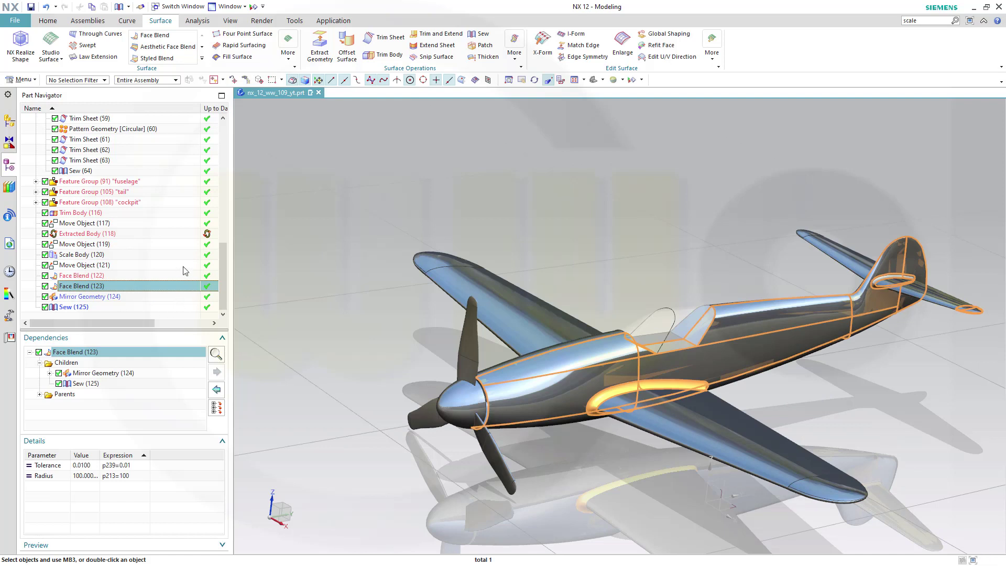
left_click(89, 276)
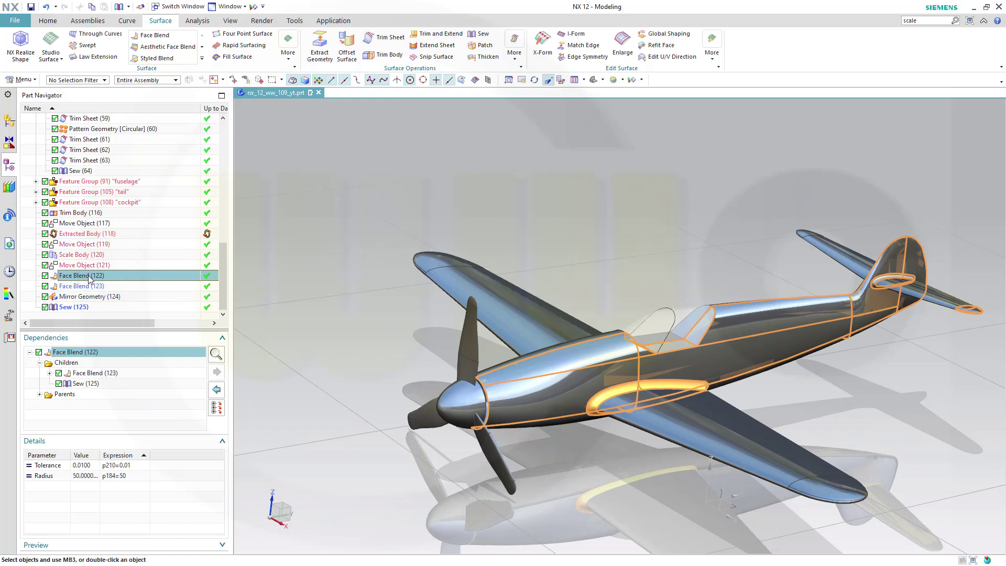
Make a feature group from Extracted Body (118) through Face Blend (122), naming it height_rudder.
left_click(76, 235, "shift")
right_click(77, 240)
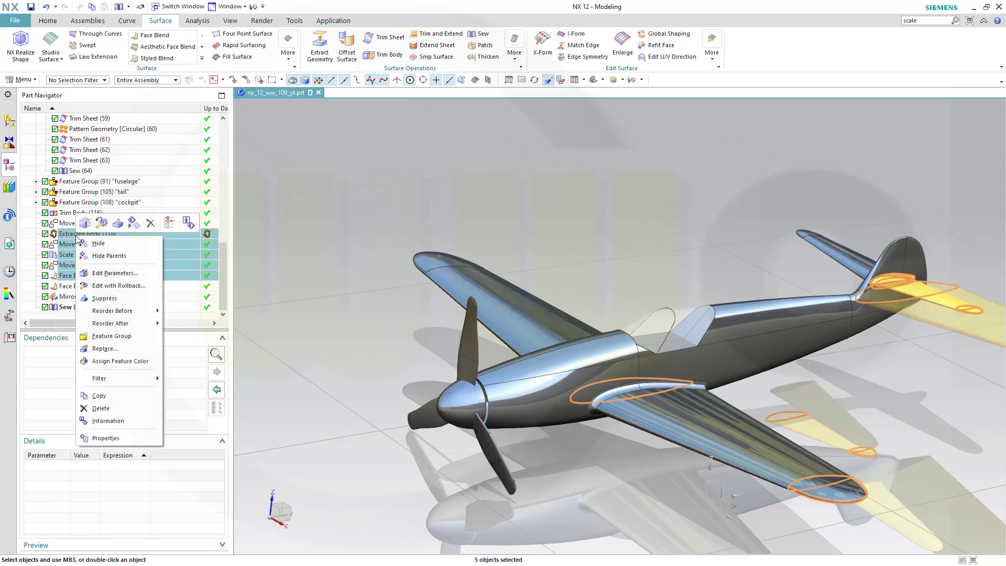
left_click(106, 336)
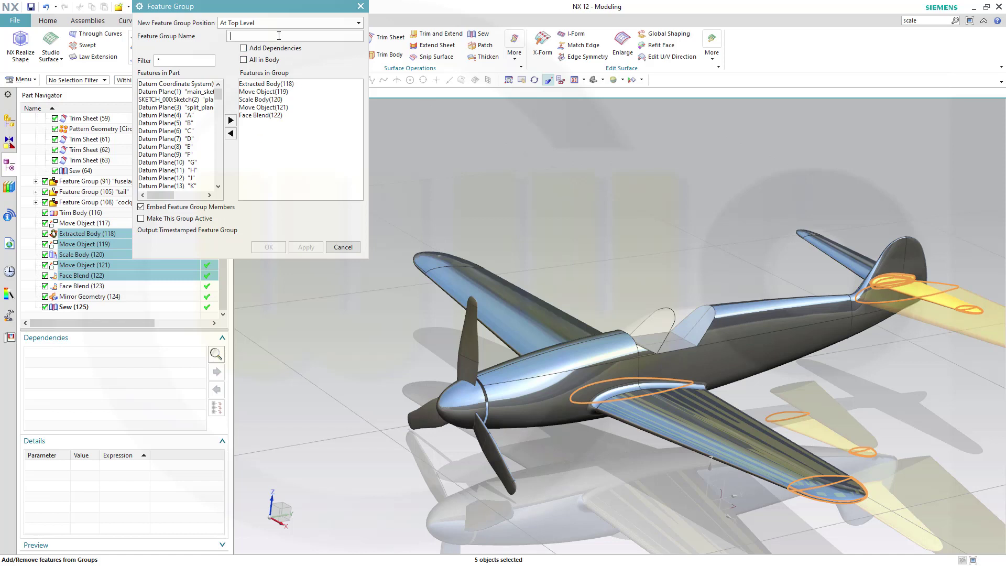
type("height_rudder")
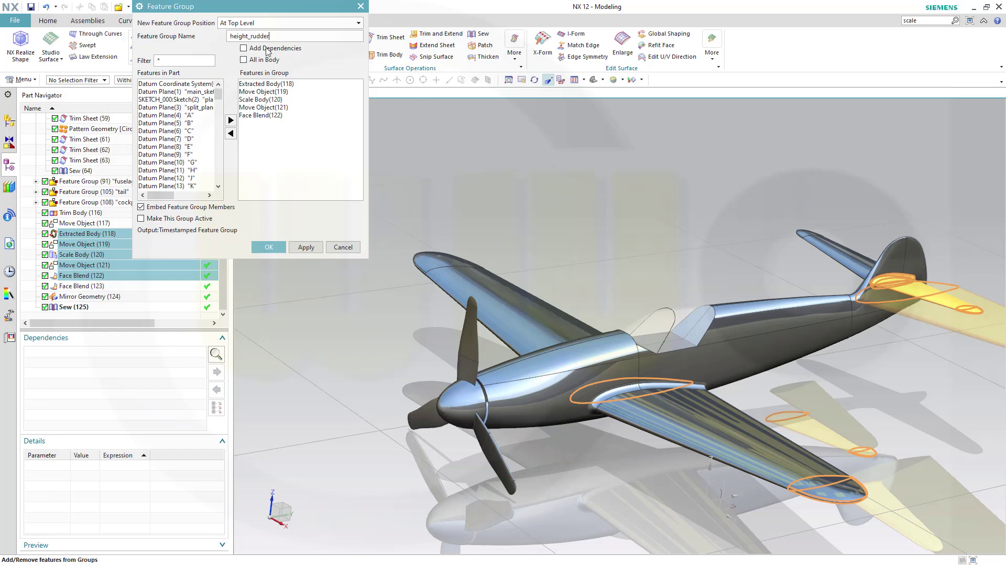
Confirm the height_rudder feature group and collapse the propeller group.
left_click(269, 247)
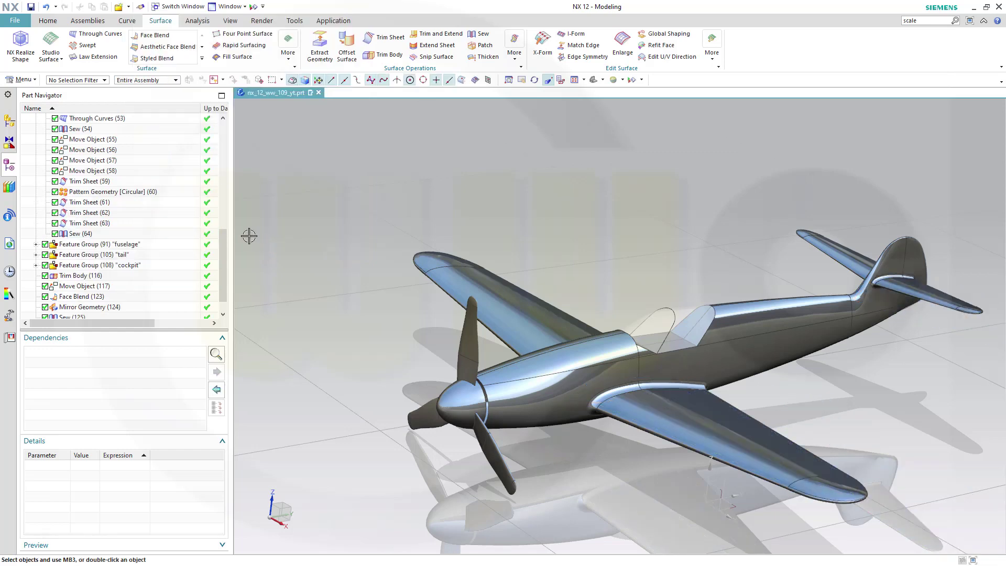
scroll(126, 238, "up", 7)
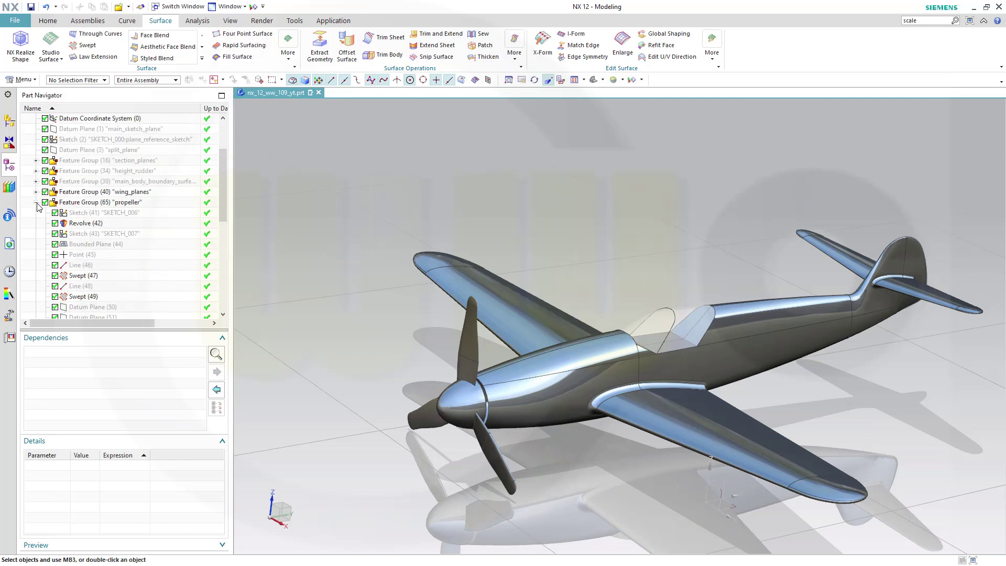
left_click(36, 203)
scroll(126, 229, "down", 1)
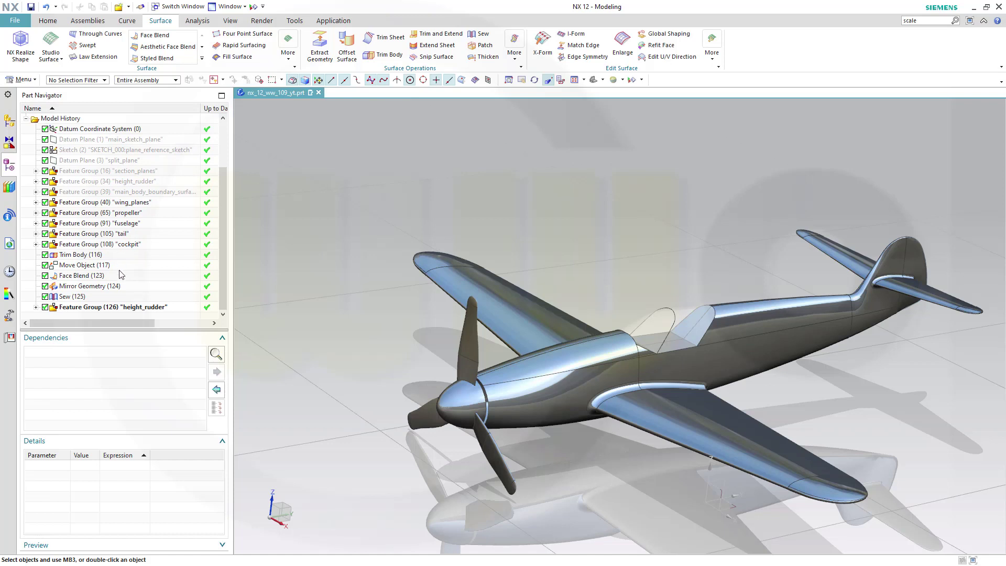
Move Move Object (117) into the wing_planes group below Move Object (31), then collapse wing_planes.
left_click(73, 276)
left_click(72, 268, "ctrl")
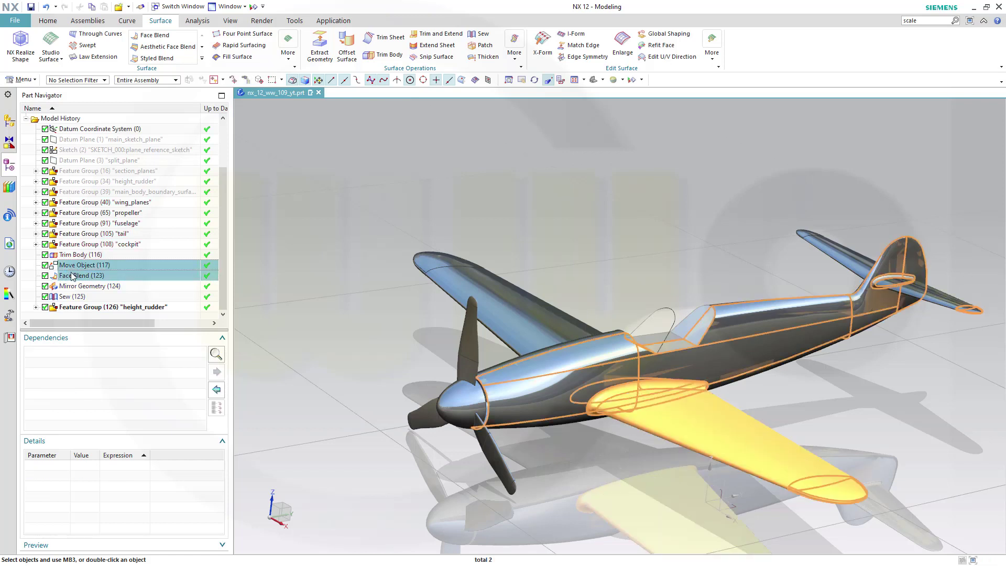
left_click(70, 268)
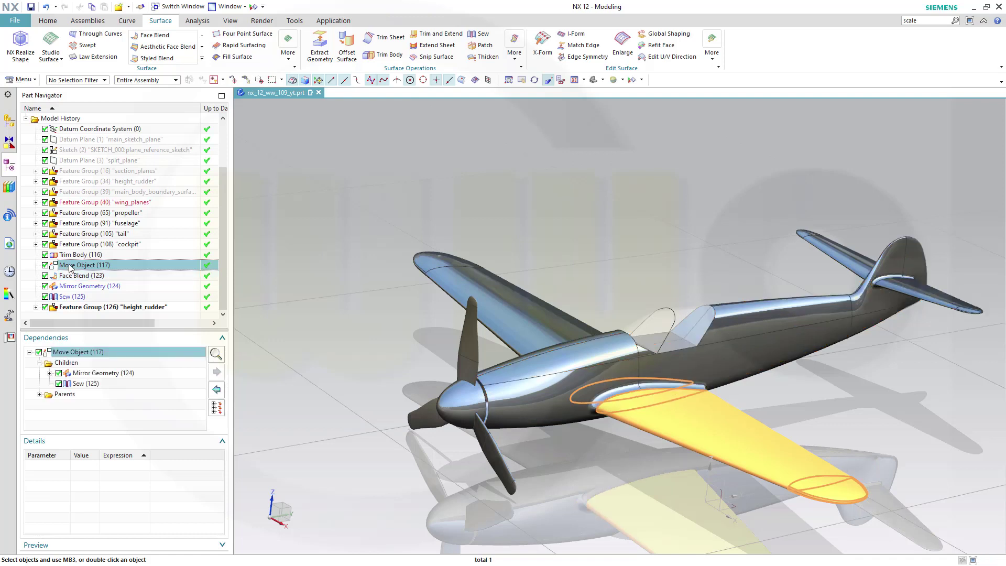
left_click(69, 267)
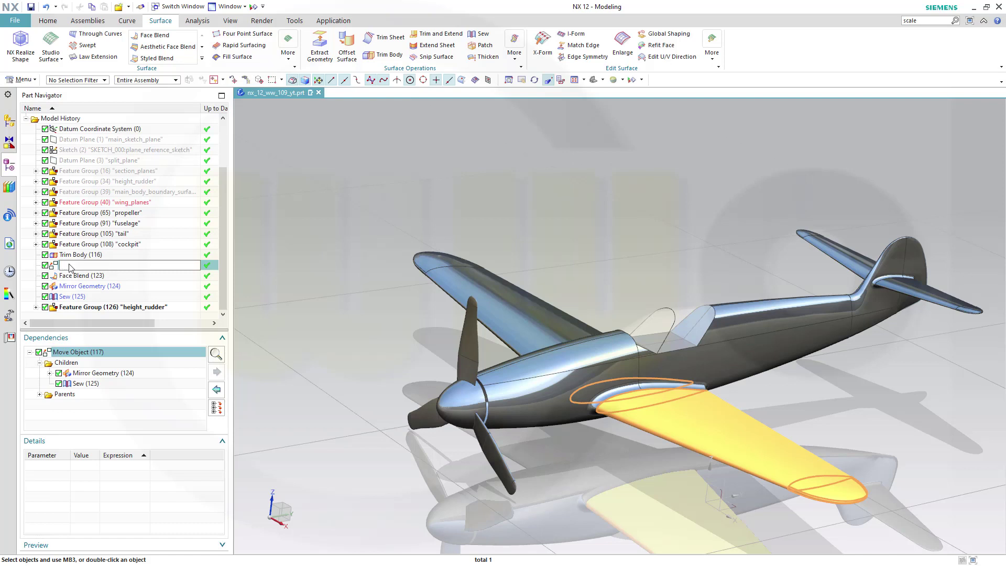
left_click(36, 202)
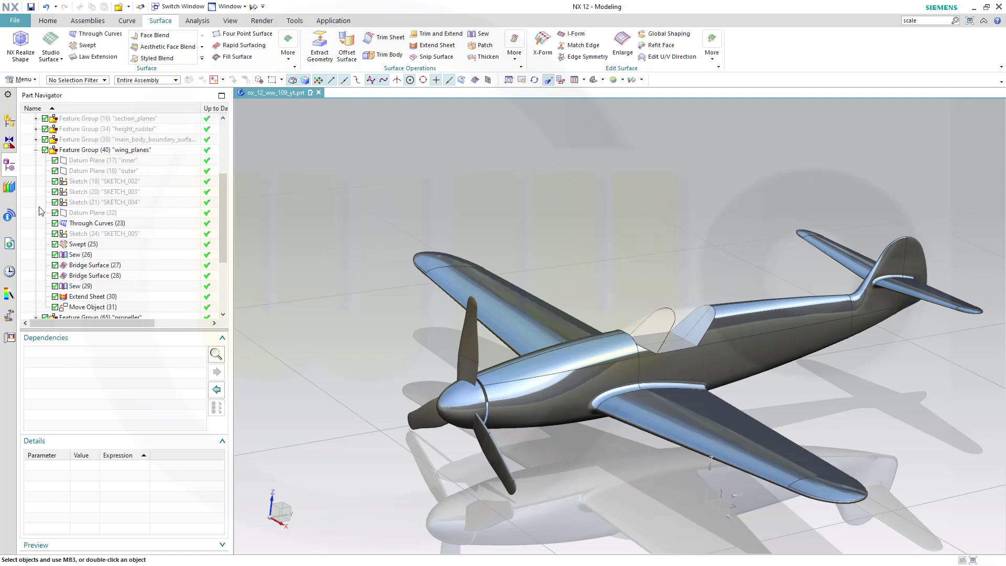
scroll(100, 233, "down", 5)
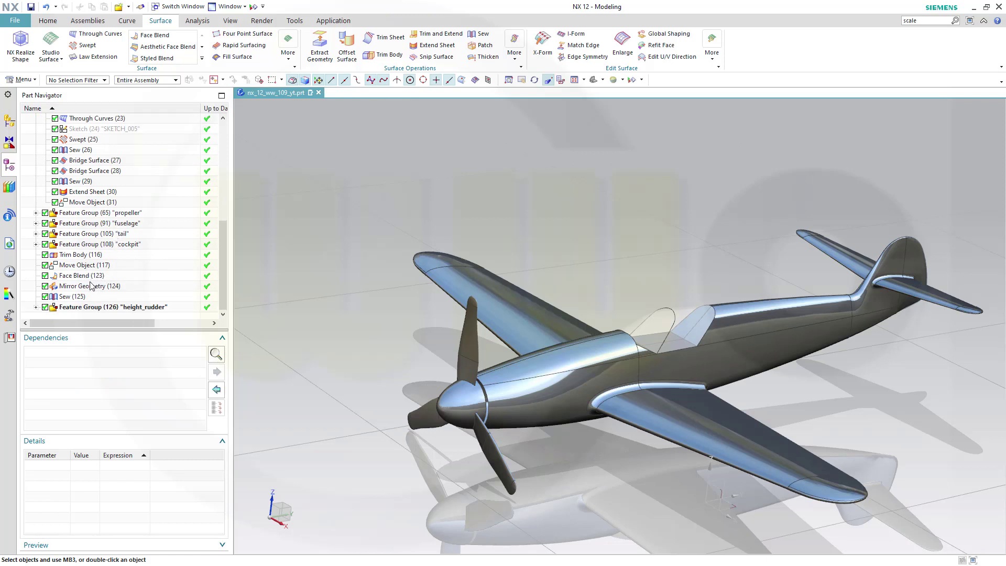
left_click_drag(80, 269, 115, 212)
scroll(63, 204, "up", 5)
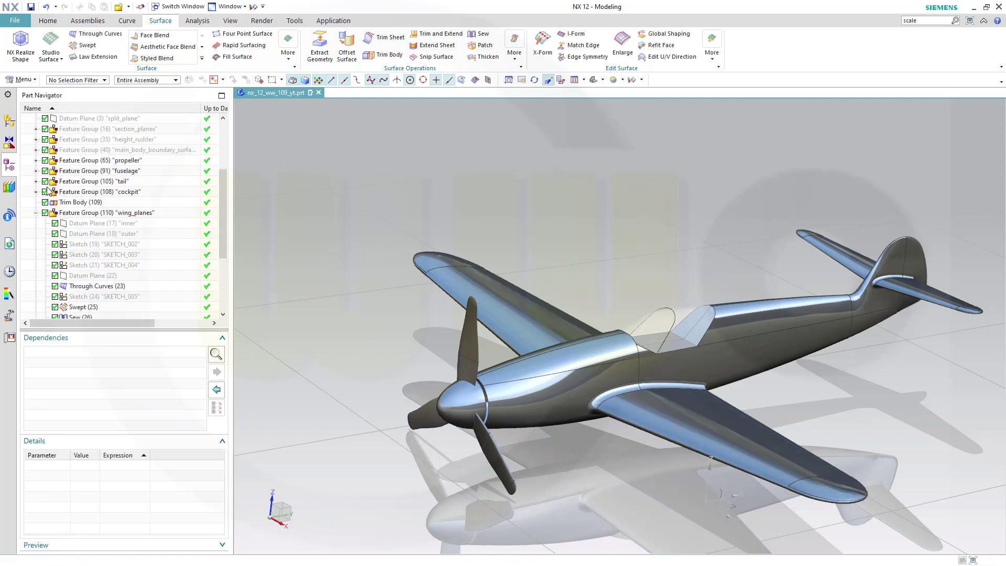
left_click(35, 212)
scroll(45, 223, "down", 1)
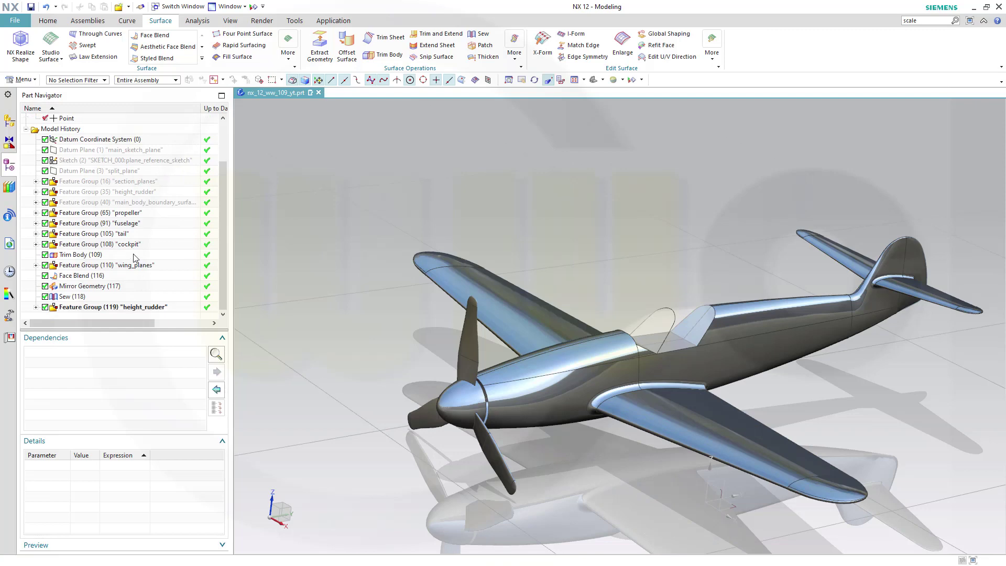
mouse_move(394, 285)
middle_mouse_down()
mouse_move(395, 270)
mouse_move(388, 297)
middle_mouse_up()
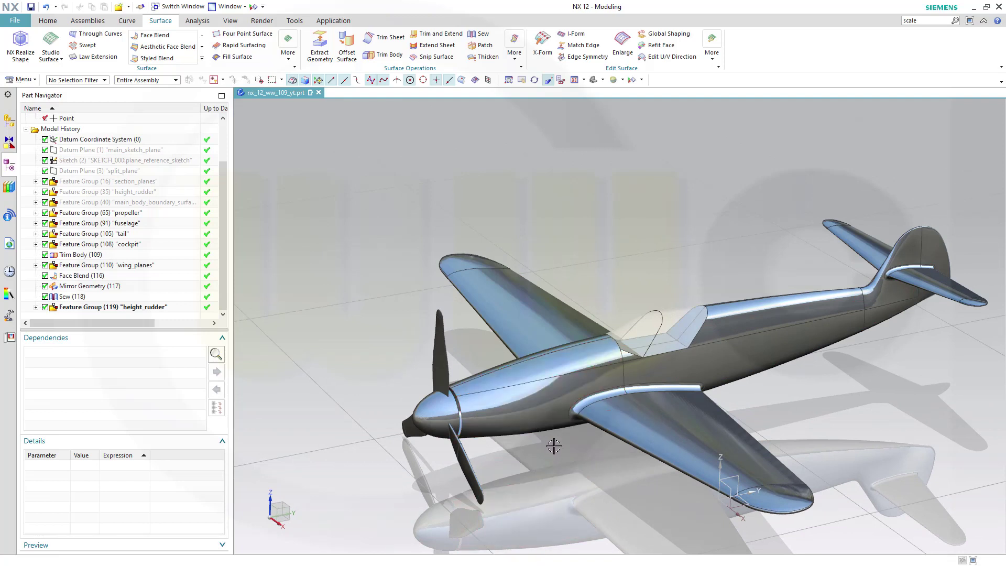
mouse_move(578, 471)
middle_mouse_down()
mouse_move(579, 427)
mouse_move(566, 406)
mouse_move(586, 341)
mouse_move(552, 422)
mouse_move(564, 376)
middle_mouse_up()
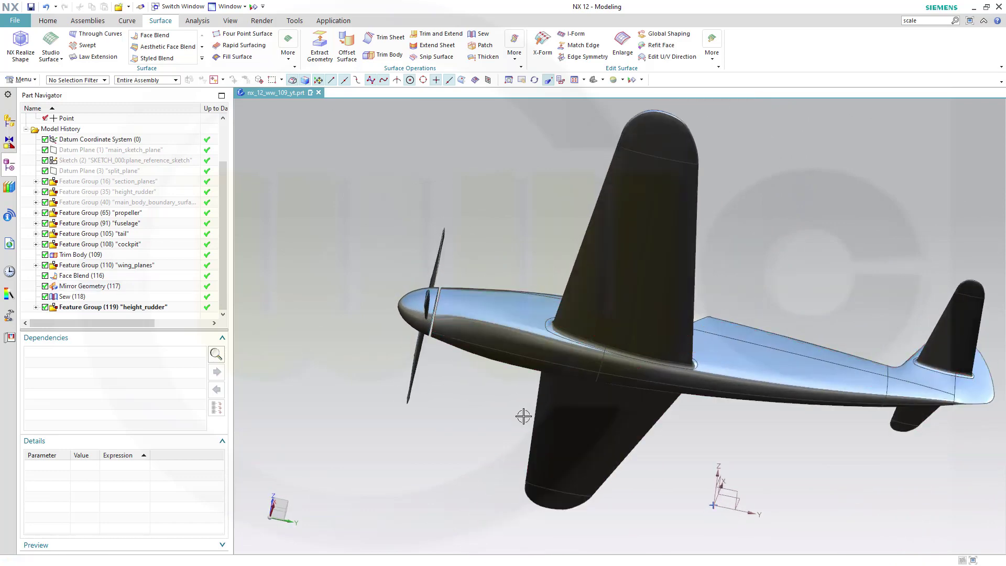
middle_click_drag(519, 418, 558, 442)
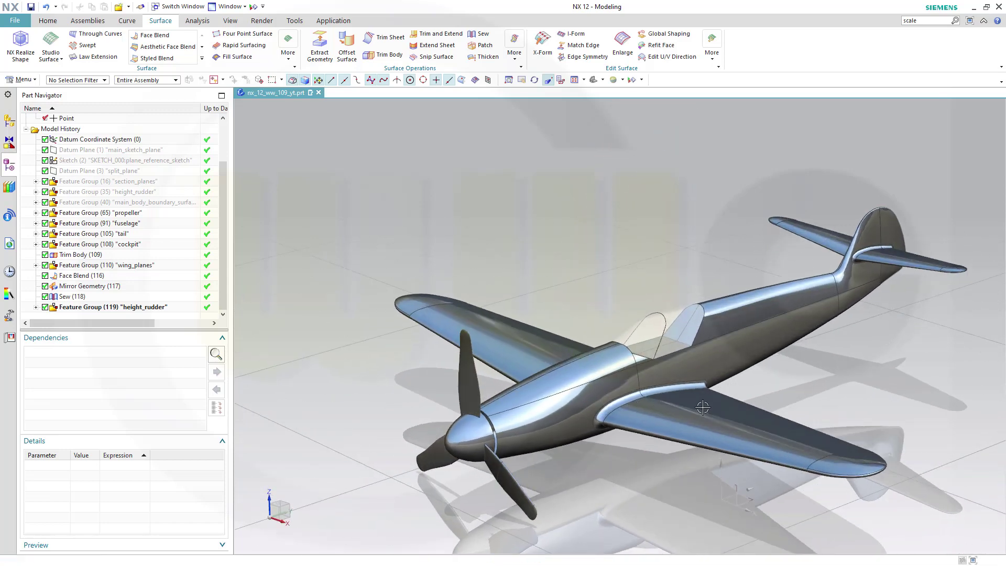
scroll(713, 409, "down", 2)
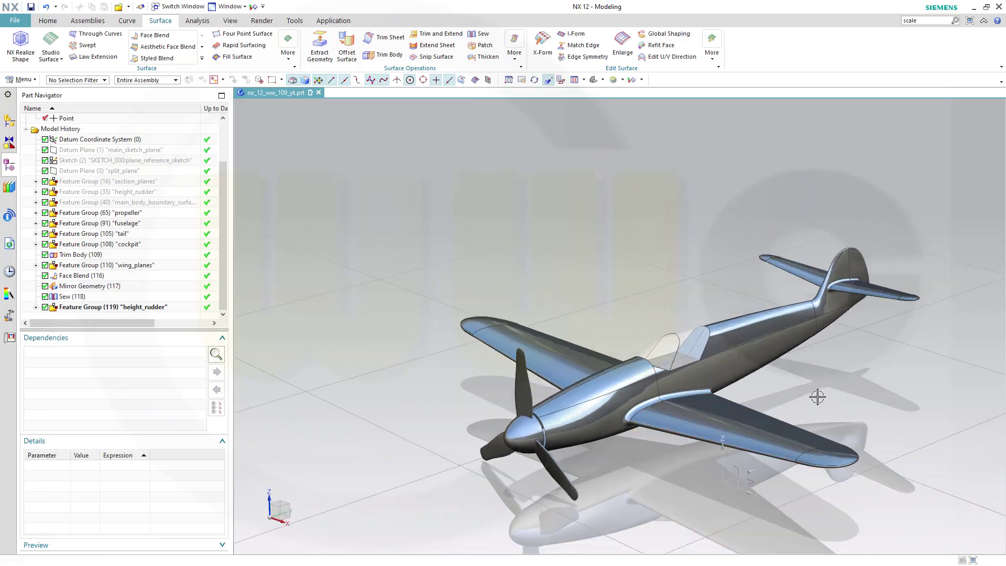